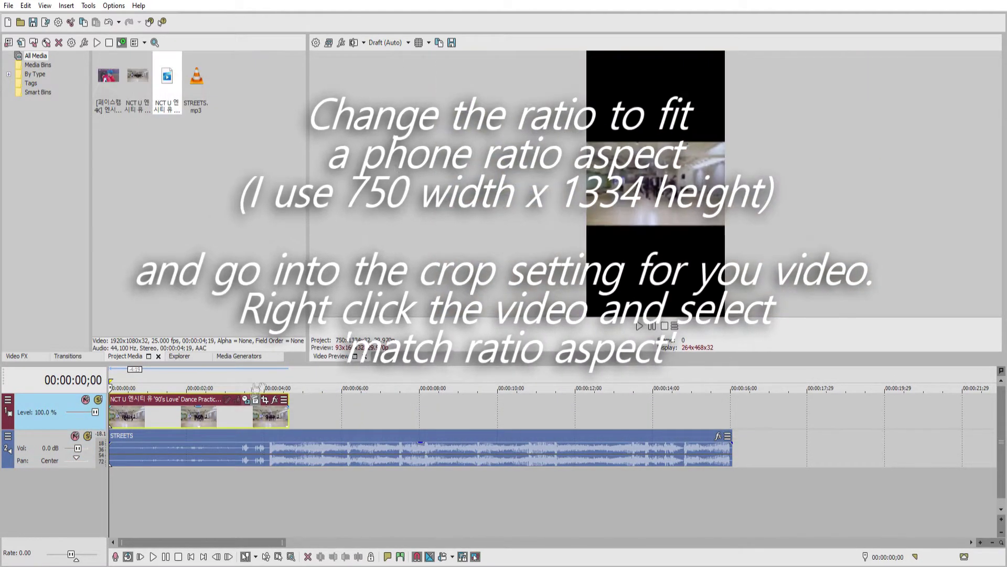
# Step: Play back the dance practice clip near its end to find where the turning movement meets the audio beat
pyautogui.press('space')
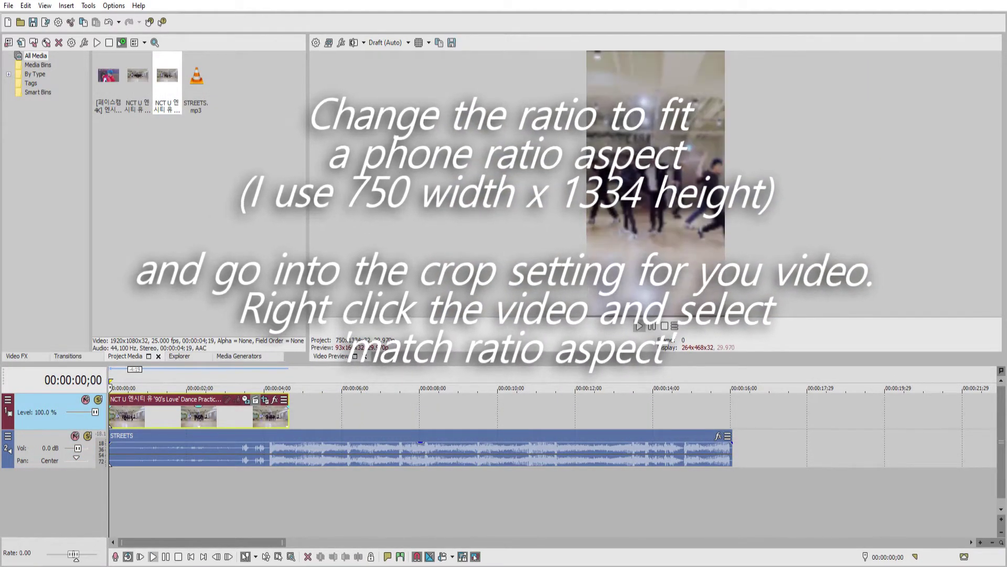
pyautogui.press('space')
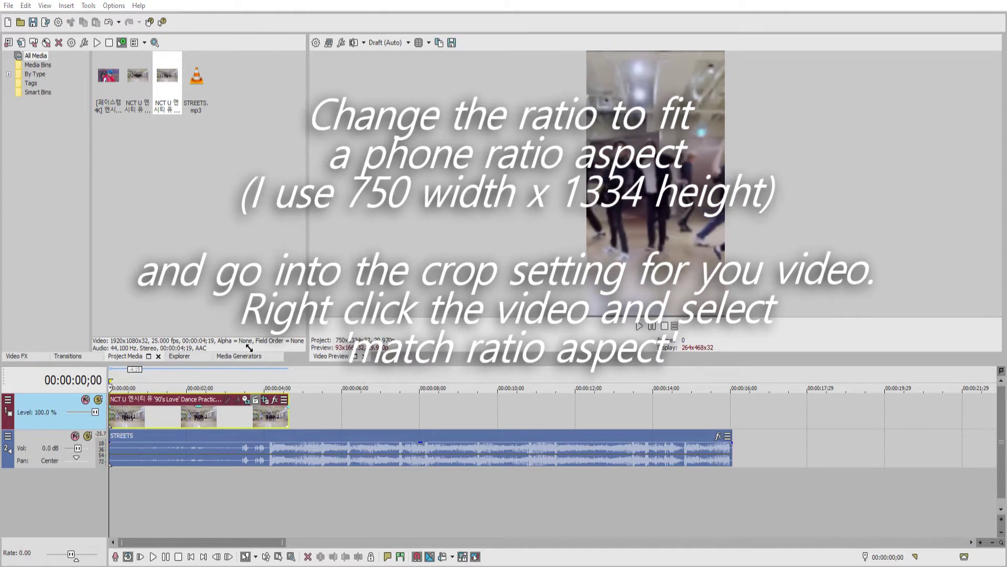
pyautogui.press('space')
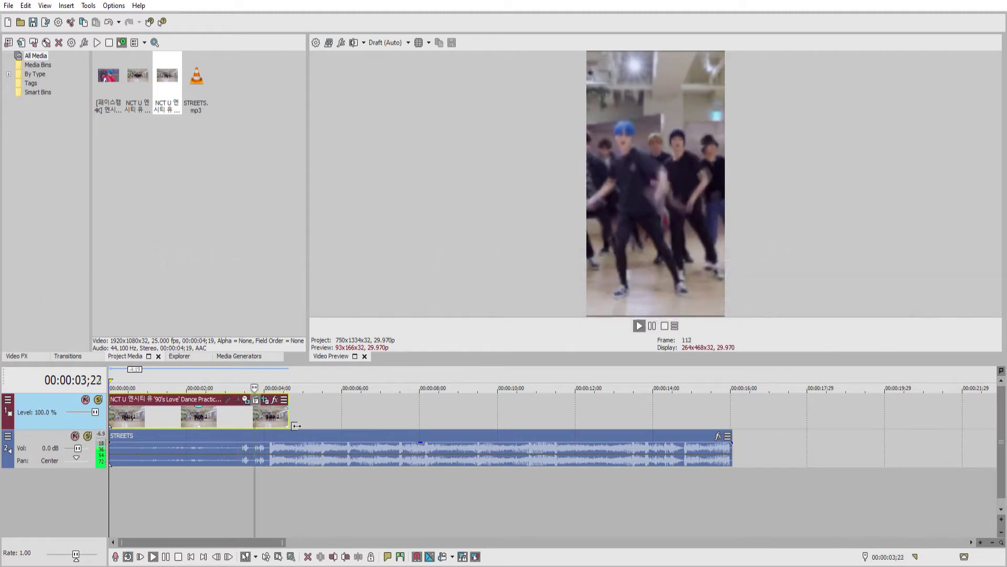
pyautogui.press('space')
pyautogui.click(266, 410)
pyautogui.scroll(2, 296, 408)
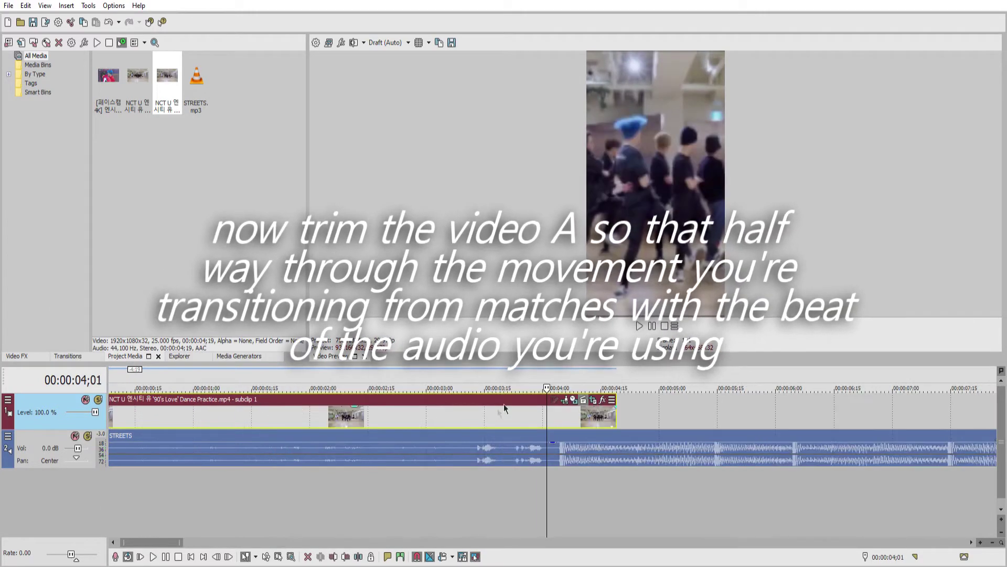
pyautogui.press('space')
pyautogui.press('space')
pyautogui.click(562, 412)
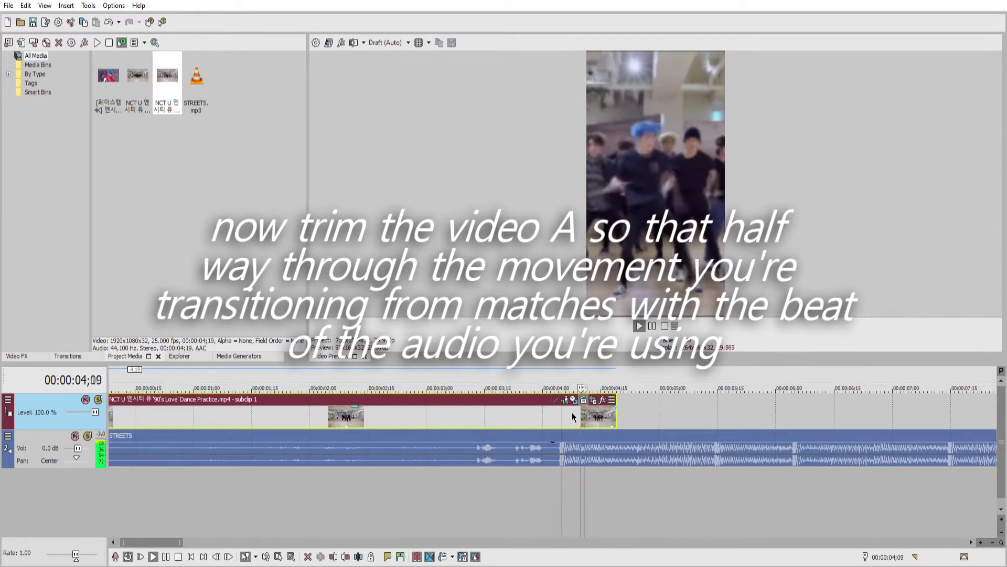
pyautogui.scroll(-3, 113, 407)
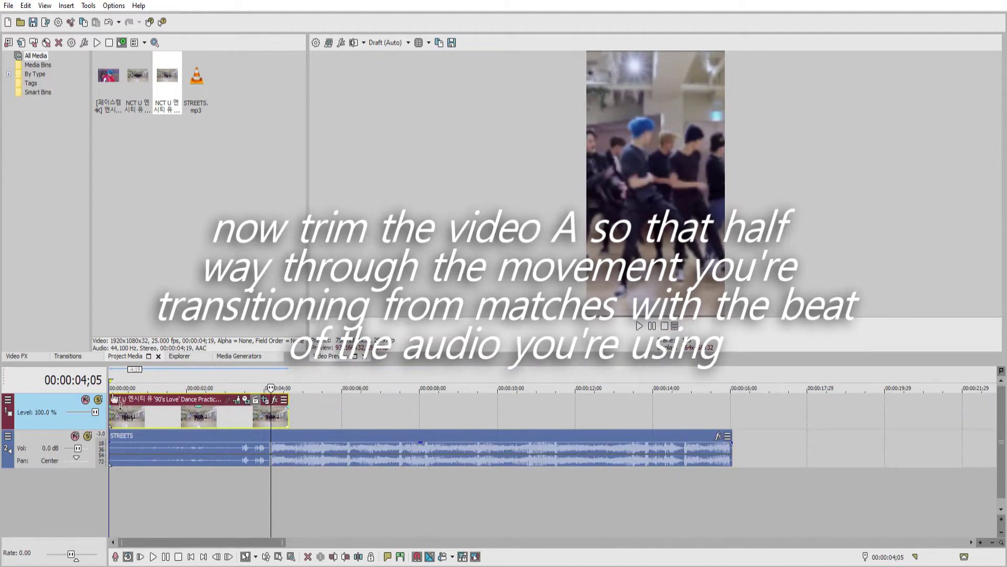
# Step: Trim the dance practice clip to span from the timeline's beginning to 00:00:04;05 and play back its ending
pyautogui.moveTo(111, 406); pyautogui.dragTo(125, 414)
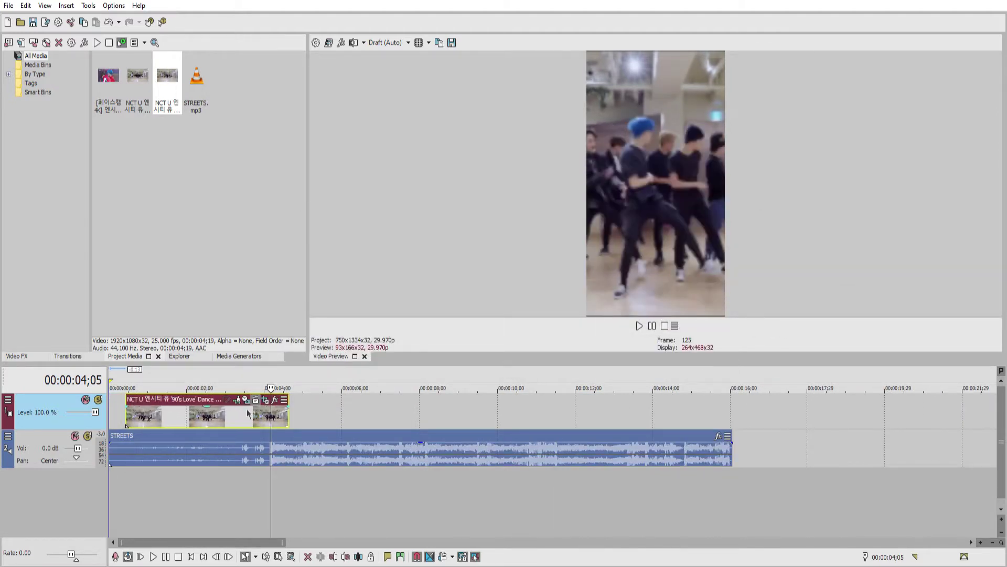
pyautogui.scroll(10, 548, 402)
pyautogui.scroll(-4, 620, 408)
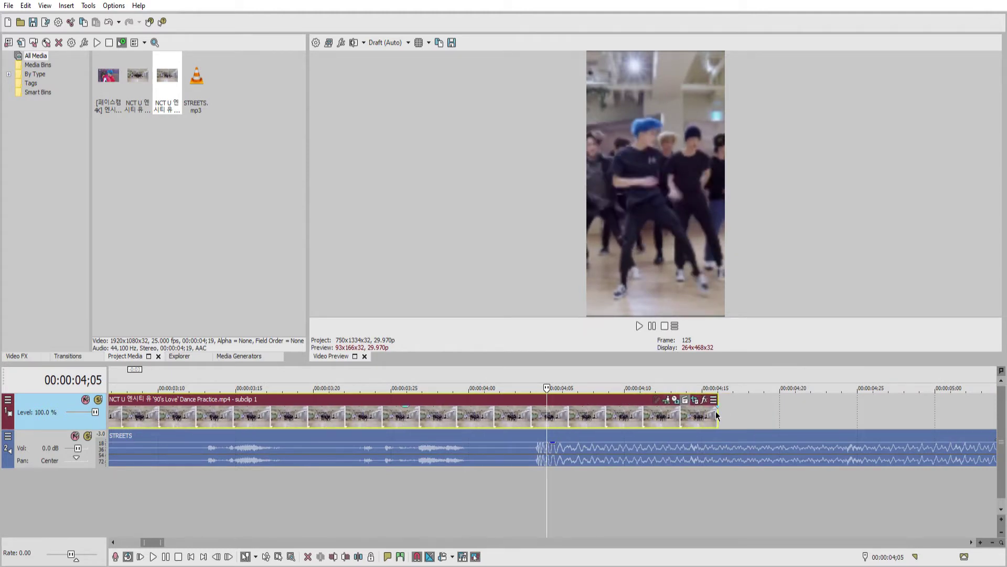
pyautogui.moveTo(723, 415); pyautogui.dragTo(551, 413)
pyautogui.scroll(-8, 405, 423)
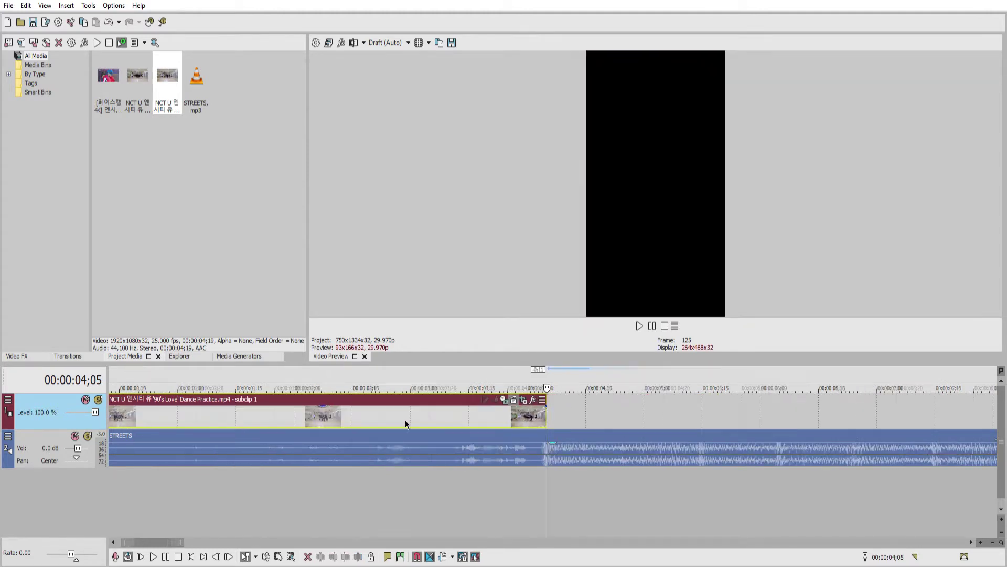
pyautogui.moveTo(127, 407); pyautogui.dragTo(110, 409)
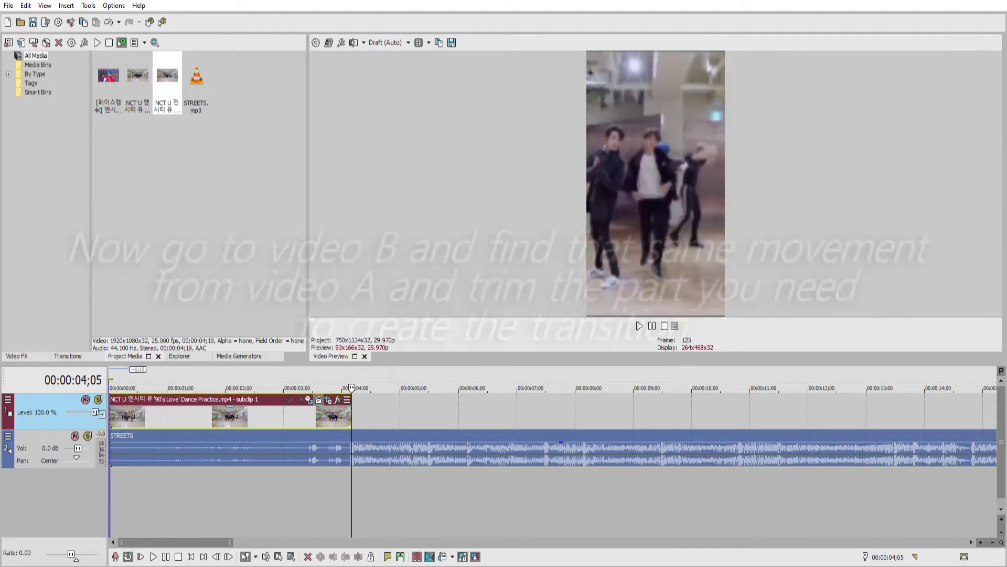
pyautogui.click(307, 408)
pyautogui.press('space')
pyautogui.press('space')
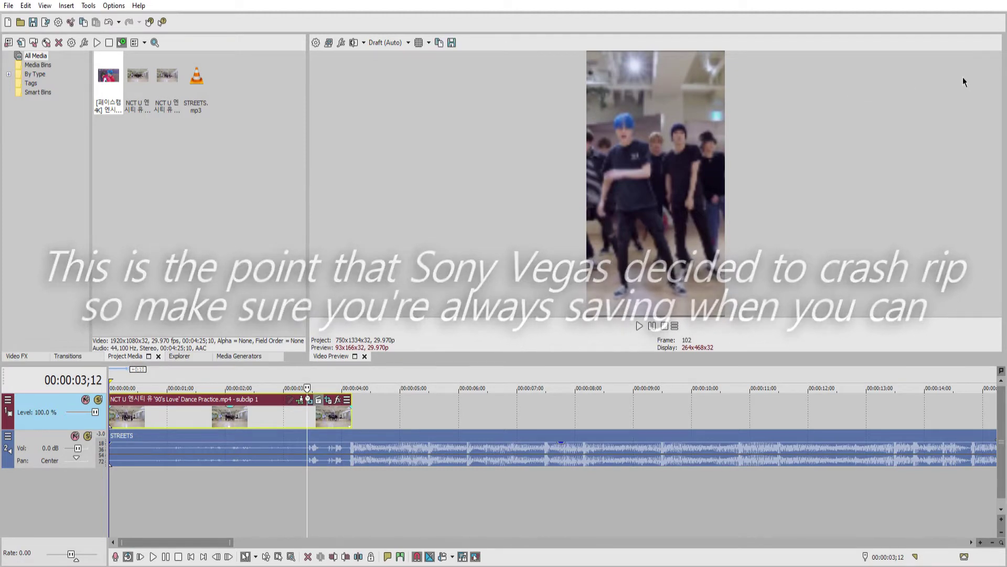
pyautogui.press('space')
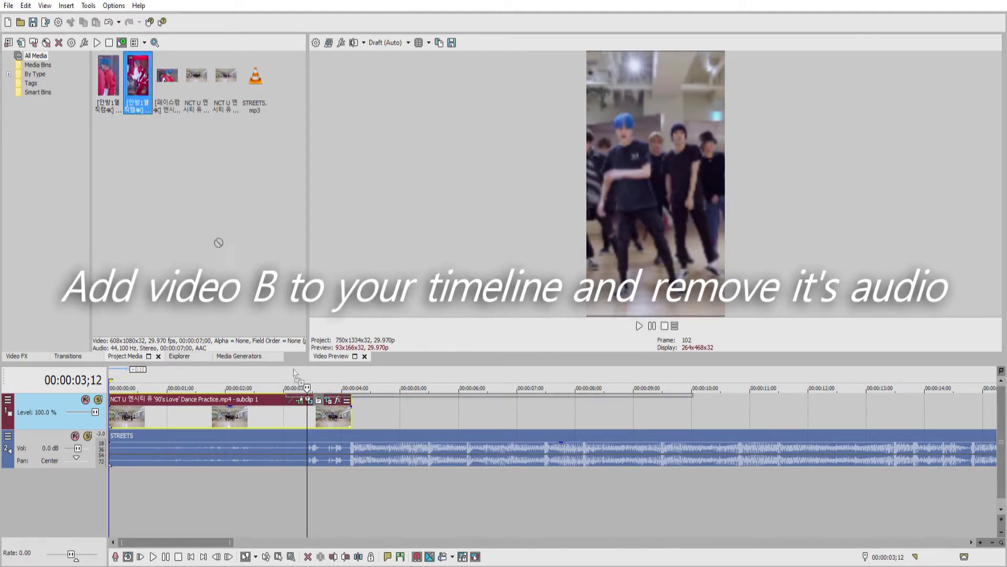
# Step: Add the fancam subclip right after the dance practice clip and delete the fancam's audio
pyautogui.moveTo(296, 374); pyautogui.dragTo(360, 413)
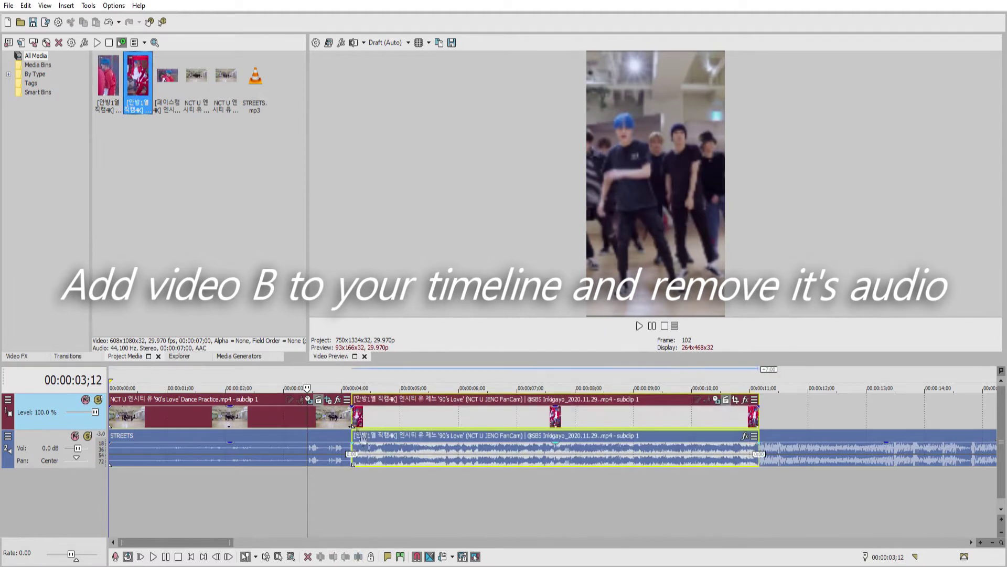
pyautogui.click(368, 449)
pyautogui.press('Delete')
pyautogui.click(356, 417)
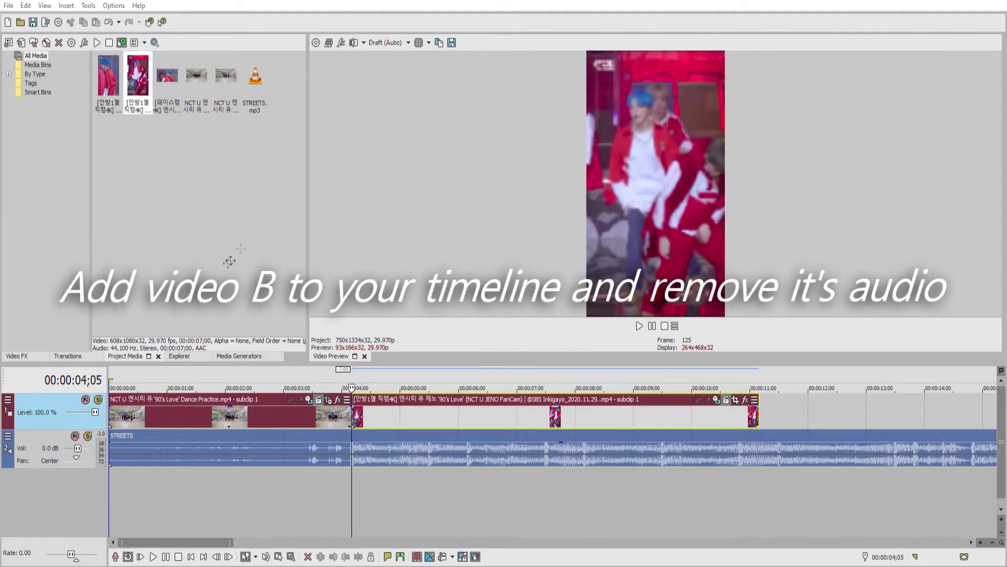
# Step: Insert a new video track above the dance practice track and move the fancam clip onto it
pyautogui.scroll(2, 394, 451)
pyautogui.click(981, 404)
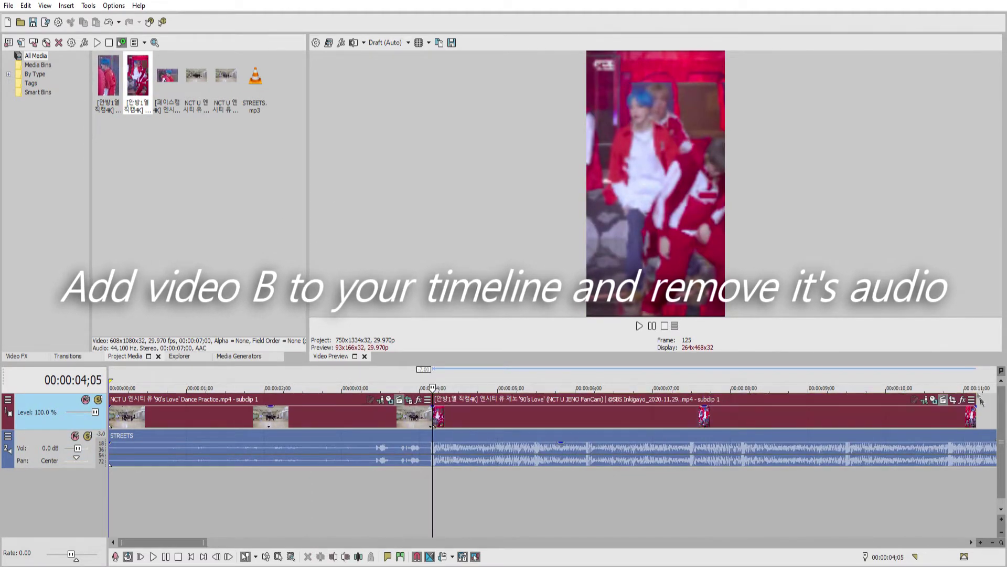
pyautogui.hotkey('ctrl', 'shift', 'q')
pyautogui.moveTo(472, 456); pyautogui.dragTo(468, 409)
pyautogui.scroll(5, 468, 409)
# Step: Shift the fancam to start at 00:00:04;04, one frame over the dance practice clip, and lower its opacity so both videos show
pyautogui.moveTo(556, 419); pyautogui.dragTo(540, 418)
pyautogui.click(561, 418)
pyautogui.click(534, 418)
pyautogui.moveTo(772, 406); pyautogui.dragTo(772, 415)
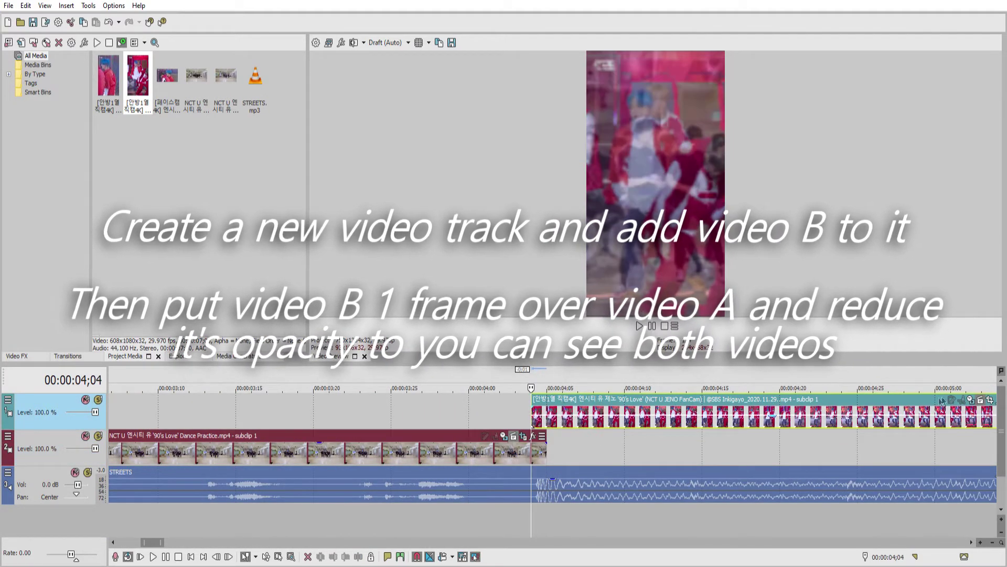
pyautogui.click(534, 450)
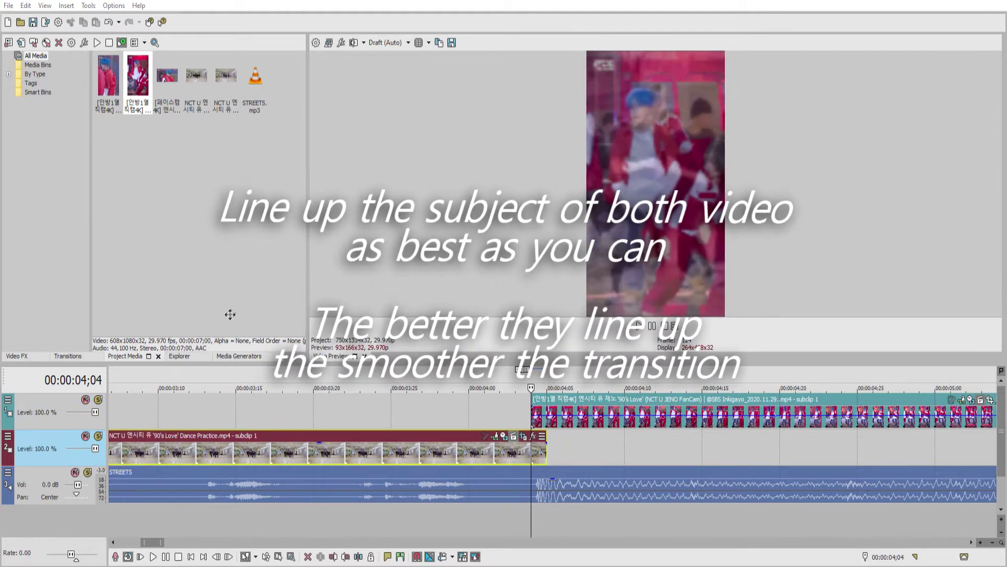
# Step: Play the fancam and step through its frames to find the movement matching the end of the dance practice clip
pyautogui.click(698, 420)
pyautogui.scroll(-6, 698, 420)
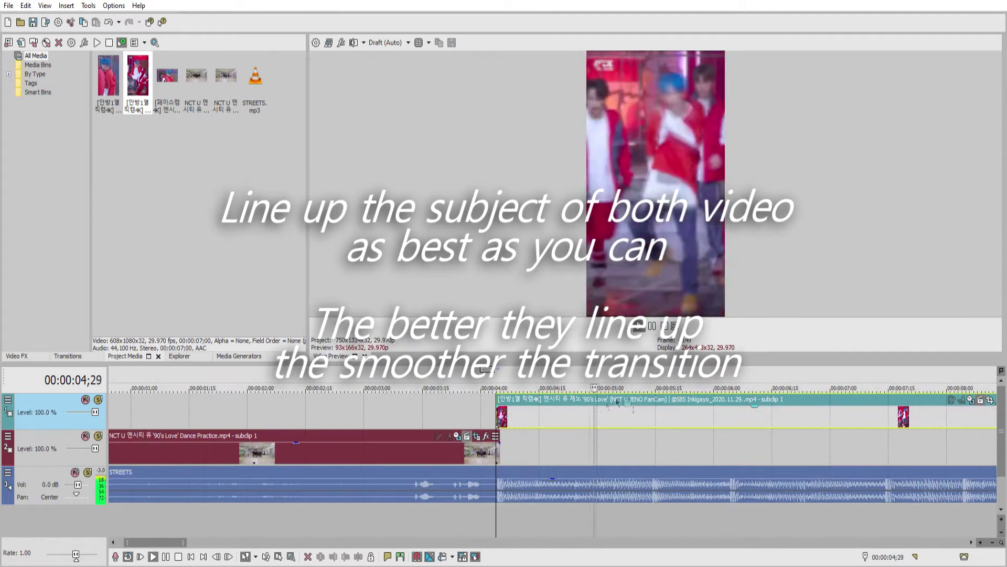
pyautogui.scroll(-3, 698, 419)
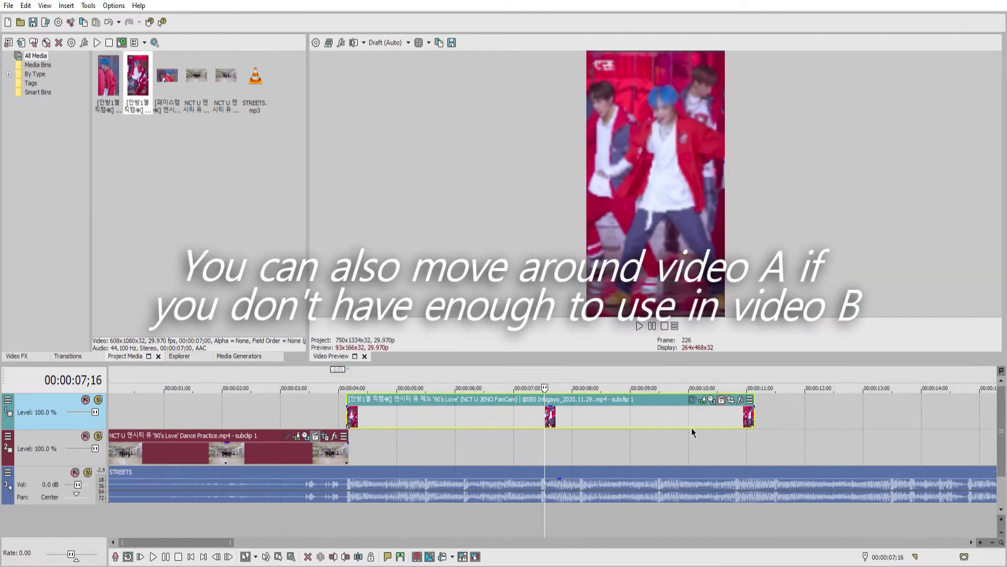
pyautogui.press('Left')
pyautogui.press('Left')
pyautogui.press('Left')
pyautogui.press('Left')
pyautogui.press('Right')
pyautogui.press('Right')
pyautogui.press('Right')
pyautogui.press('Right')
pyautogui.press('Right')
pyautogui.press('Right')
pyautogui.press('Right')
pyautogui.press('Right')
pyautogui.press('Right')
pyautogui.press('Right')
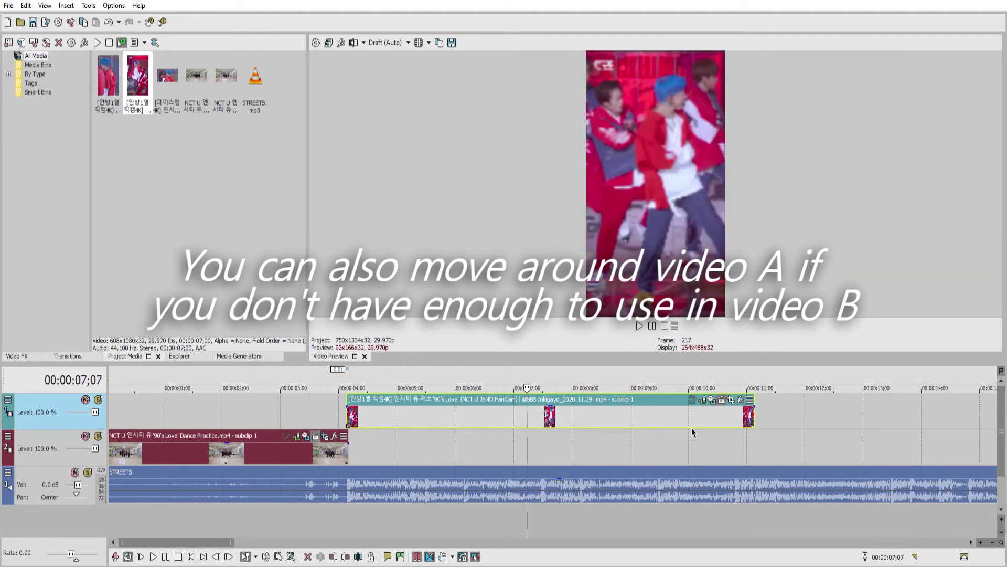
# Step: Trim the fancam's start to 00:00:07;07 and slide the clip back to the end of the dance practice clip
pyautogui.moveTo(348, 416); pyautogui.dragTo(529, 416)
pyautogui.moveTo(555, 416); pyautogui.dragTo(369, 410)
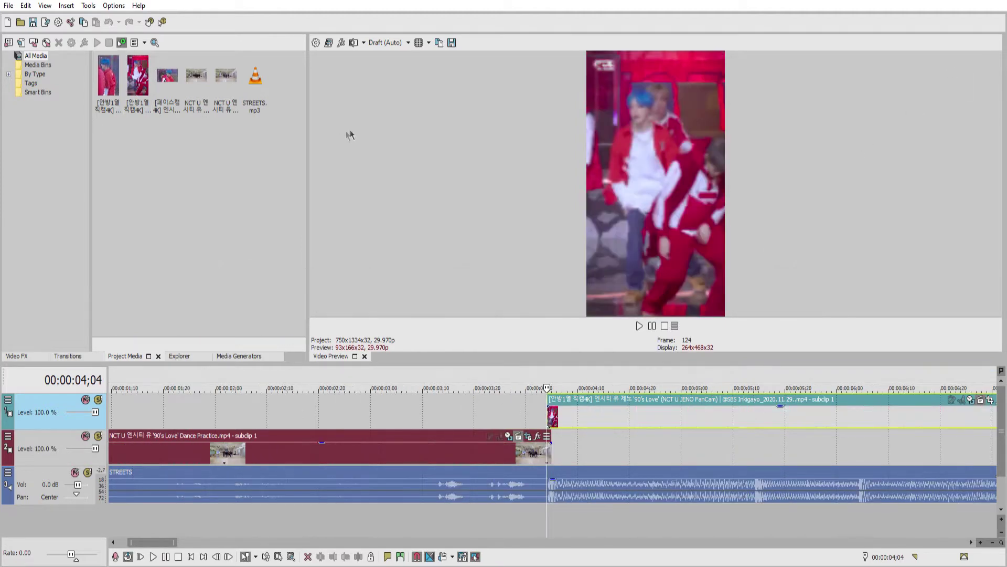
# Step: Trim the fancam's start to the matching movement and slide the clip to start at 00:00:04;04, one frame over the dance practice clip
pyautogui.scroll(-5, 538, 426)
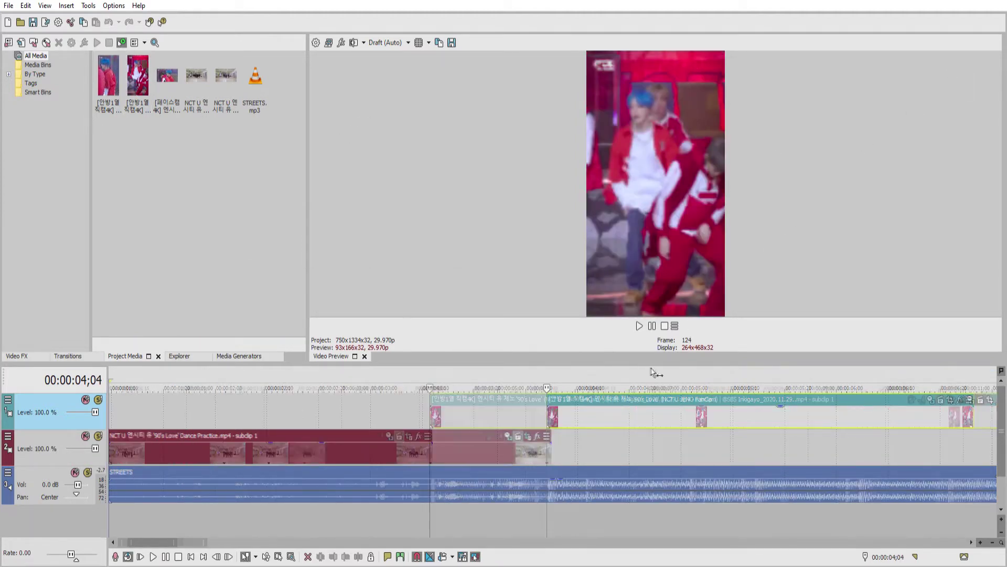
pyautogui.moveTo(431, 413); pyautogui.dragTo(674, 412)
pyautogui.moveTo(699, 407); pyautogui.dragTo(451, 408)
pyautogui.click(433, 409)
pyautogui.scroll(6, 513, 411)
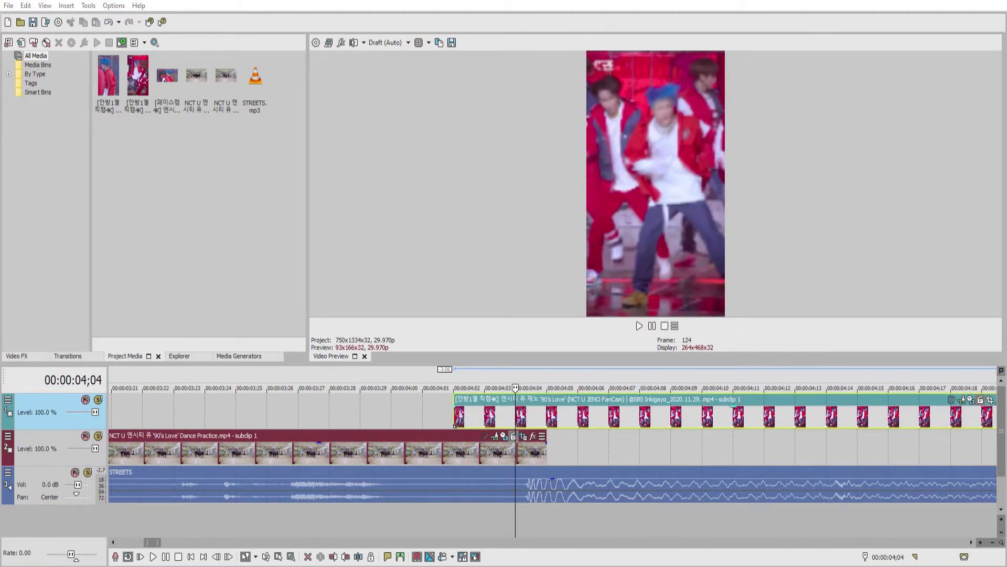
pyautogui.click(342, 407)
pyautogui.moveTo(474, 411); pyautogui.dragTo(540, 414)
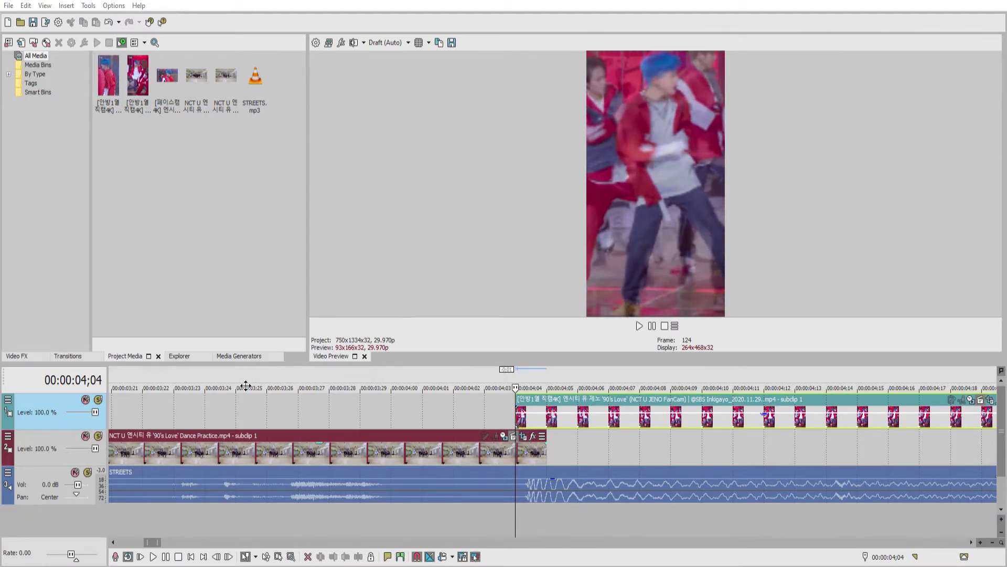
# Step: Move the fancam clip down onto the dance practice track at the join and play back the transition
pyautogui.click(460, 403)
pyautogui.press('space')
pyautogui.press('space')
pyautogui.moveTo(580, 400); pyautogui.dragTo(551, 452)
pyautogui.click(486, 400)
pyautogui.press('space')
pyautogui.press('space')
pyautogui.scroll(-2, 490, 410)
pyautogui.click(516, 408)
pyautogui.press('space')
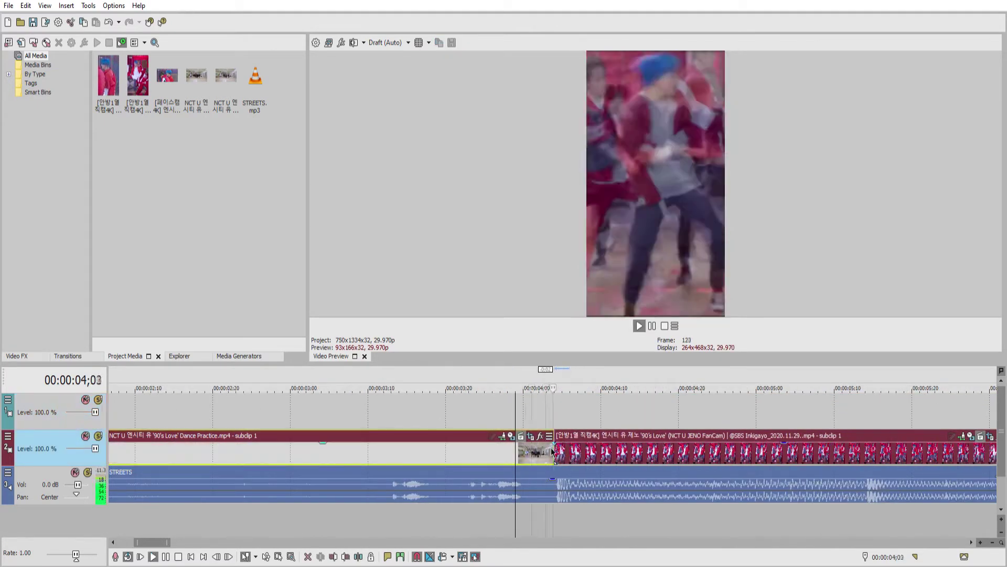
pyautogui.press('space')
# Step: Trim the join so the dance practice clip ends where the fancam starts at 00:00:04;04, and preview the cut
pyautogui.scroll(2, 554, 452)
pyautogui.scroll(-4, 553, 453)
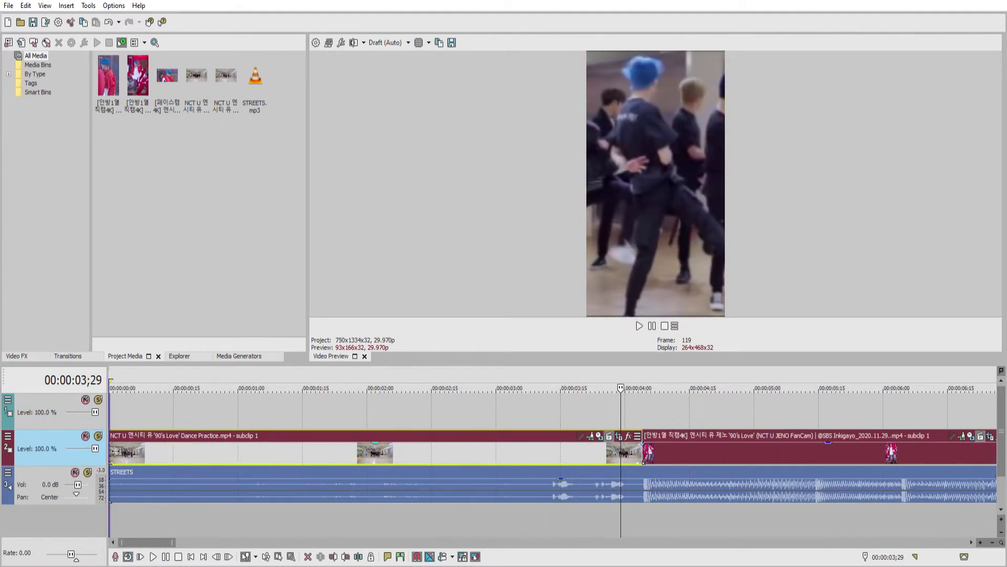
pyautogui.click(641, 449)
pyautogui.scroll(6, 648, 448)
pyautogui.moveTo(634, 449)
pyautogui.mouseDown()
pyautogui.moveTo(553, 450)
pyautogui.moveTo(632, 450)
pyautogui.mouseUp()
pyautogui.press('space')
pyautogui.press('space')
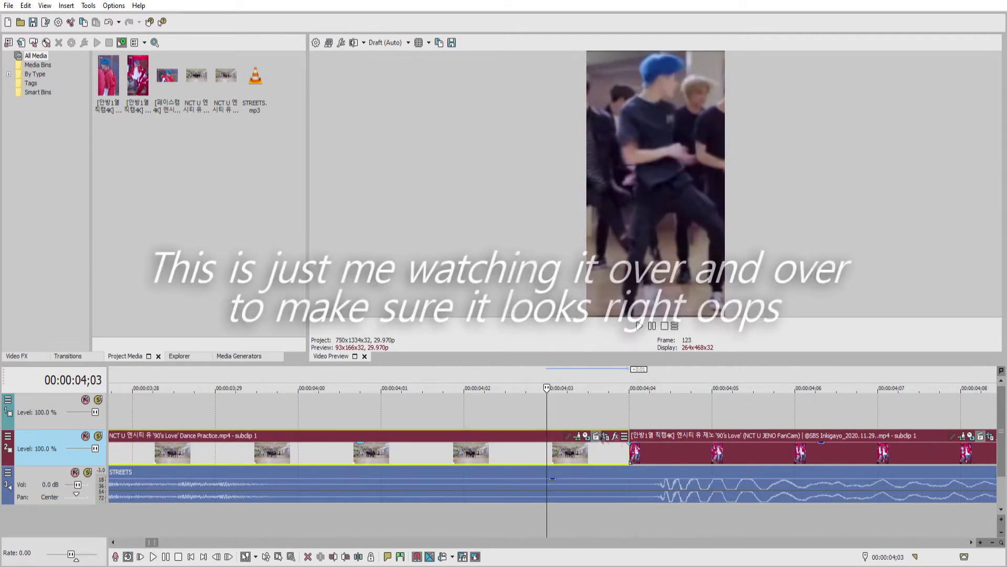
# Step: Play back the transition between the dance practice and fancam clips repeatedly to check its smoothness and timing against the beat
pyautogui.click(634, 446)
pyautogui.press('space')
pyautogui.press('space')
pyautogui.scroll(-5, 636, 445)
pyautogui.click(399, 420)
pyautogui.press('space')
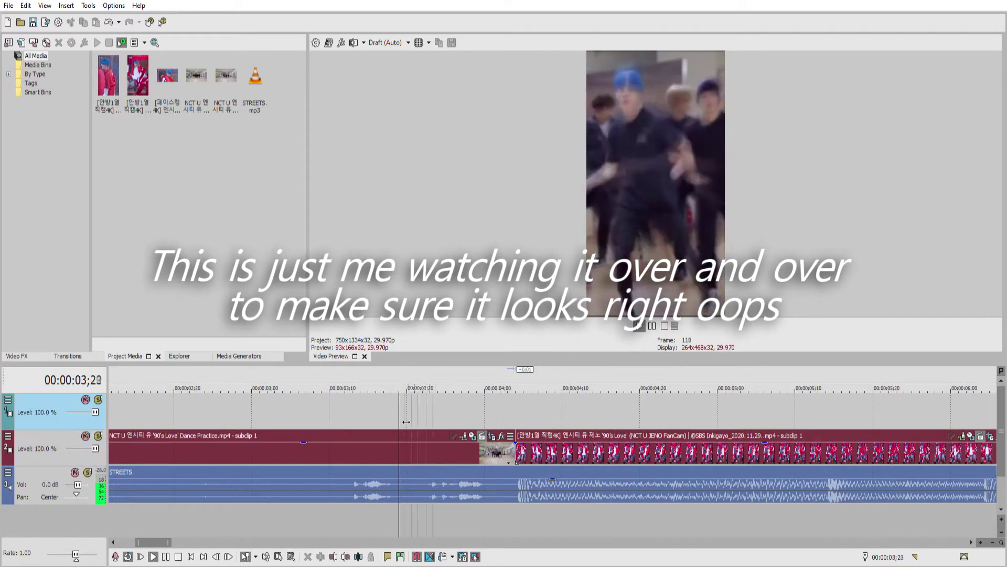
pyautogui.press('space')
pyautogui.scroll(1, 553, 446)
pyautogui.click(422, 446)
pyautogui.scroll(5, 547, 446)
pyautogui.moveTo(506, 451)
pyautogui.mouseDown()
pyautogui.moveTo(547, 451)
pyautogui.moveTo(506, 451)
pyautogui.mouseUp()
pyautogui.click(471, 397)
pyautogui.press('space')
pyautogui.press('space')
pyautogui.scroll(-5, 472, 399)
pyautogui.click(470, 407)
pyautogui.press('space')
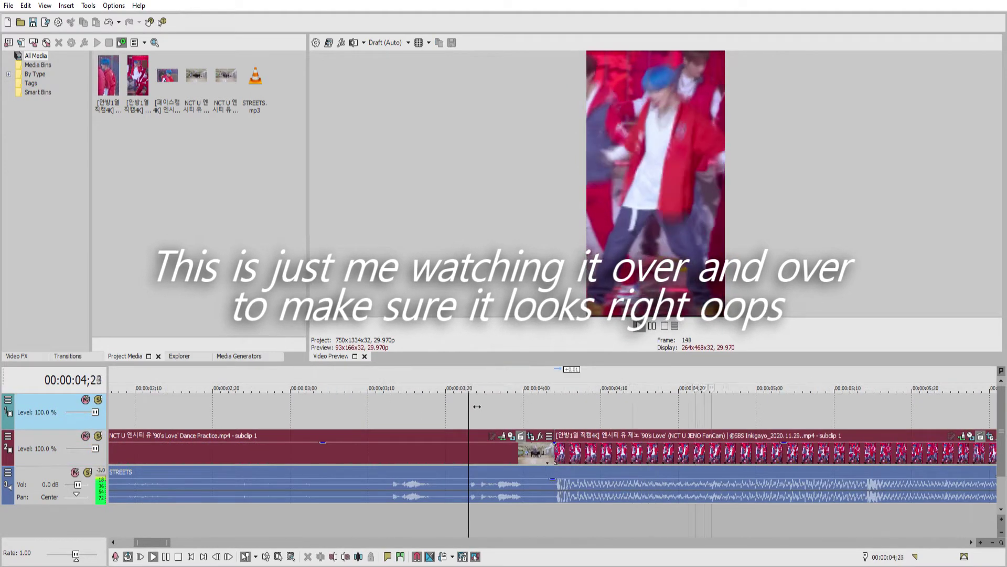
pyautogui.scroll(-1, 471, 408)
pyautogui.click(433, 413)
pyautogui.press('space')
pyautogui.scroll(-1, 440, 415)
pyautogui.press('space')
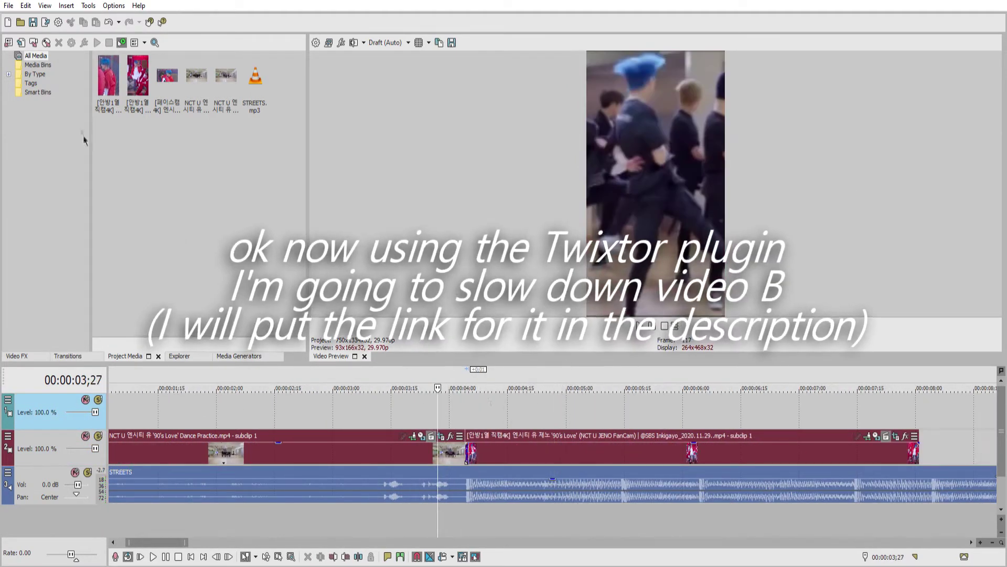
# Step: Apply the TwixtorPRO effect with the 29.970(60) preset to the fancam clip and open its event effect settings
pyautogui.click(17, 356)
pyautogui.moveTo(173, 63); pyautogui.dragTo(173, 314)
pyautogui.scroll(2, 173, 314)
pyautogui.click(50, 219)
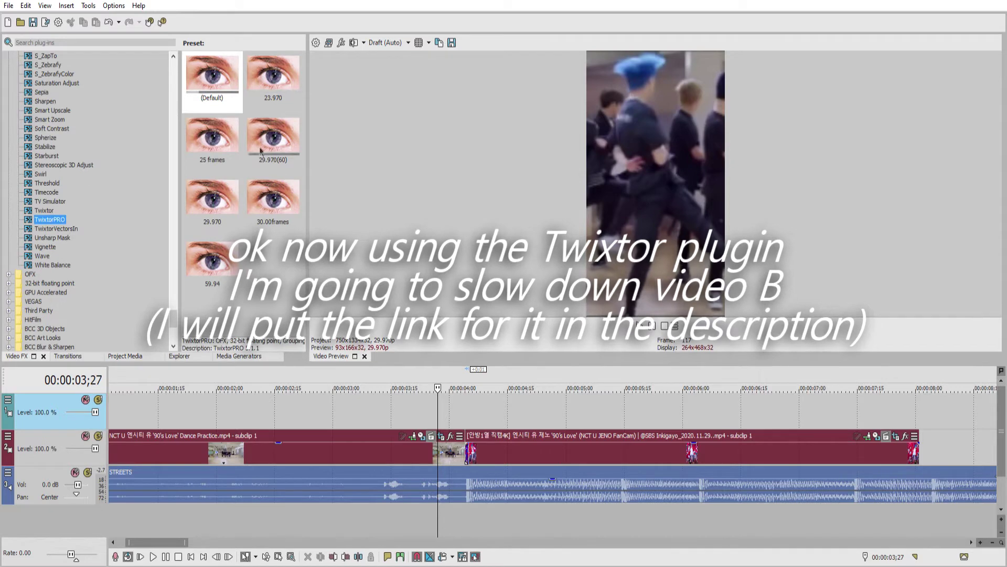
pyautogui.click(273, 137)
pyautogui.moveTo(343, 232); pyautogui.dragTo(515, 451)
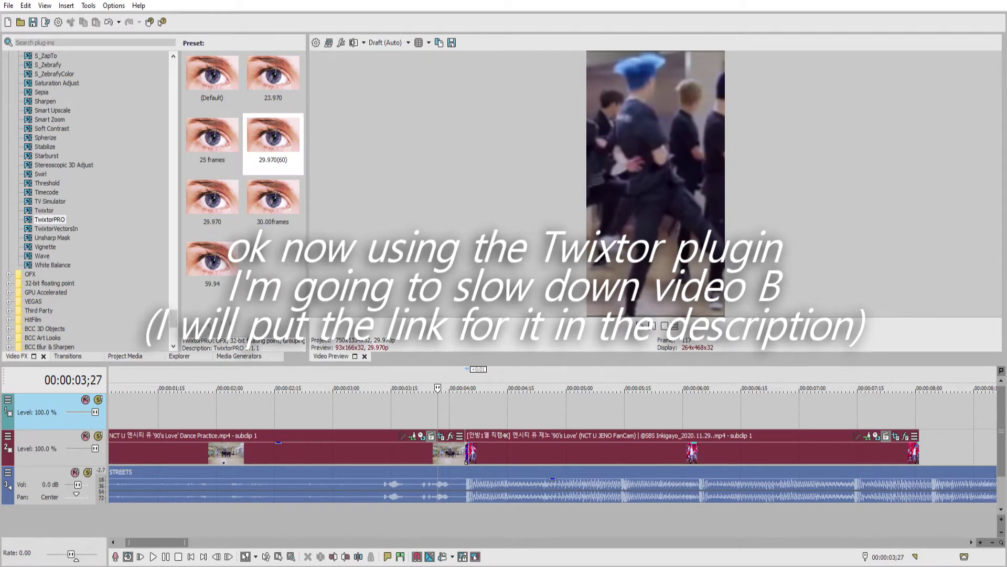
pyautogui.click(124, 356)
pyautogui.click(17, 356)
pyautogui.click(905, 436)
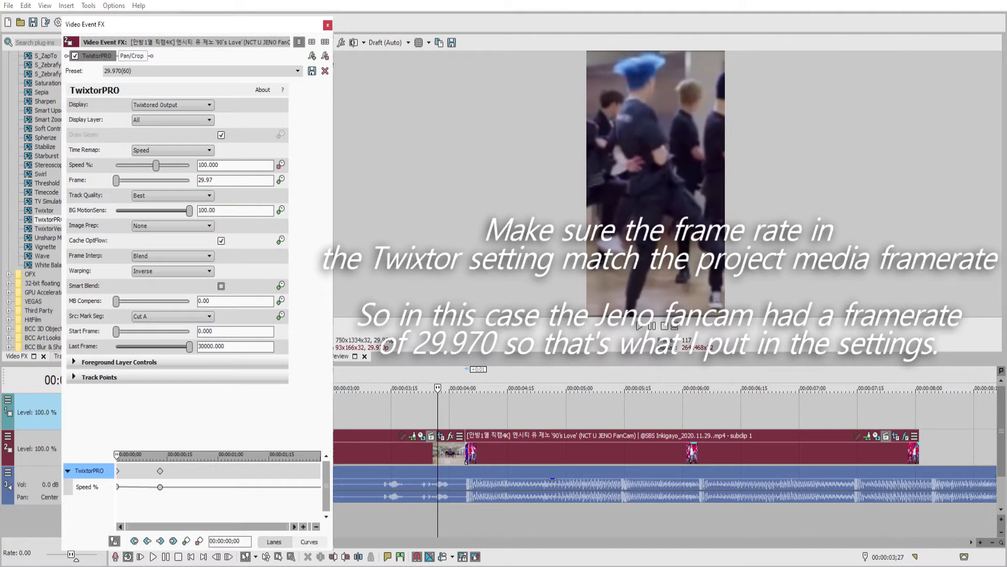
# Step: Set a TwixtorPRO speed keyframe of 40 % at 00:00:00;13 for the fancam clip, checking the slowdown in playback
pyautogui.press('space')
pyautogui.press('space')
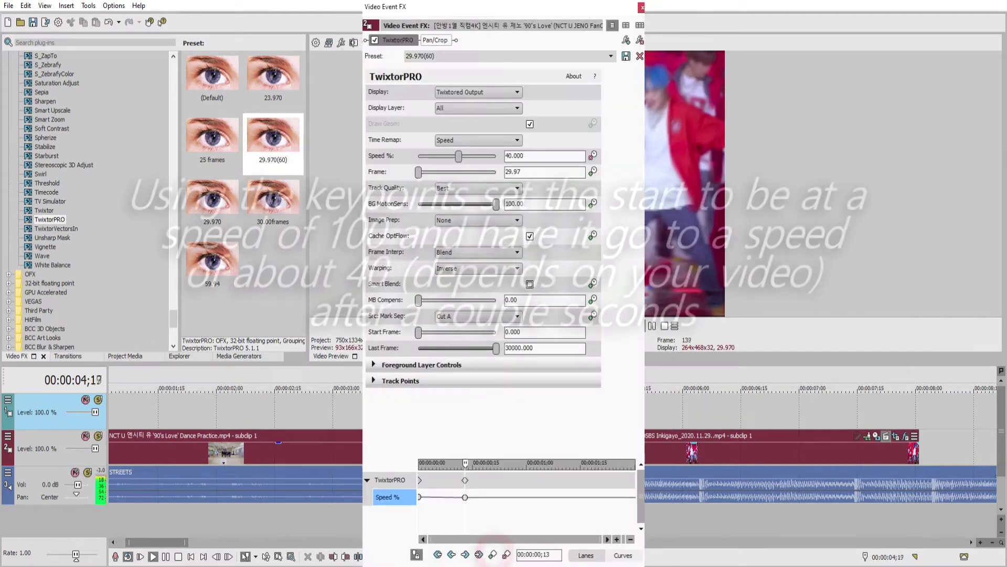
pyautogui.click(492, 554)
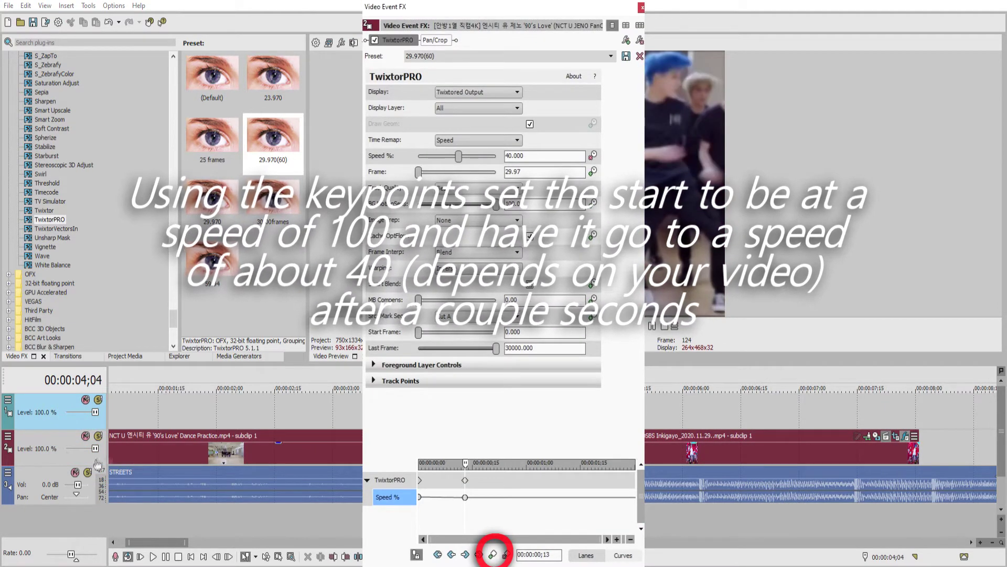
# Step: Trim the end of the slowed-down fancam clip back to 00:00:06;04
pyautogui.press('space')
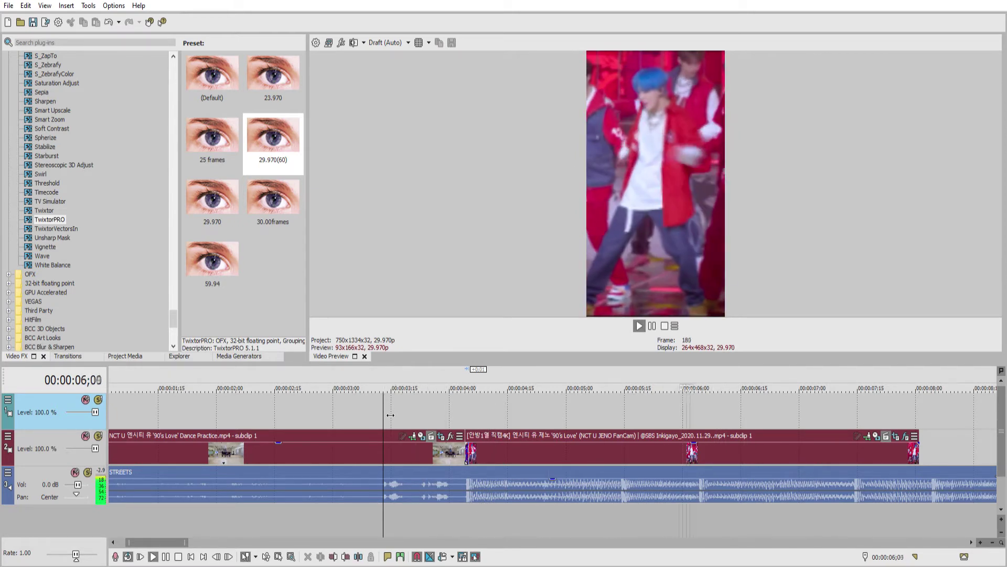
pyautogui.moveTo(926, 433); pyautogui.dragTo(679, 430)
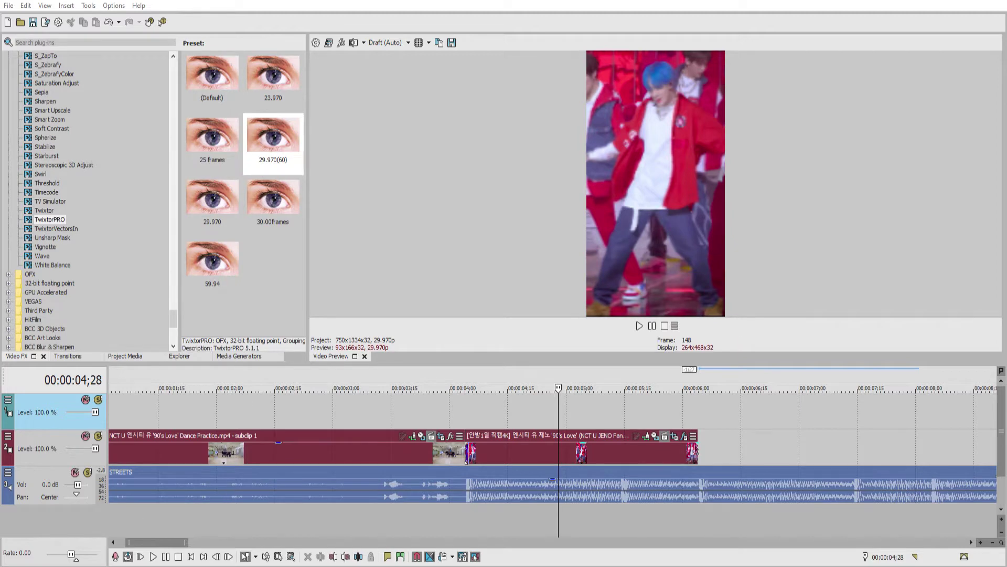
pyautogui.click(695, 448)
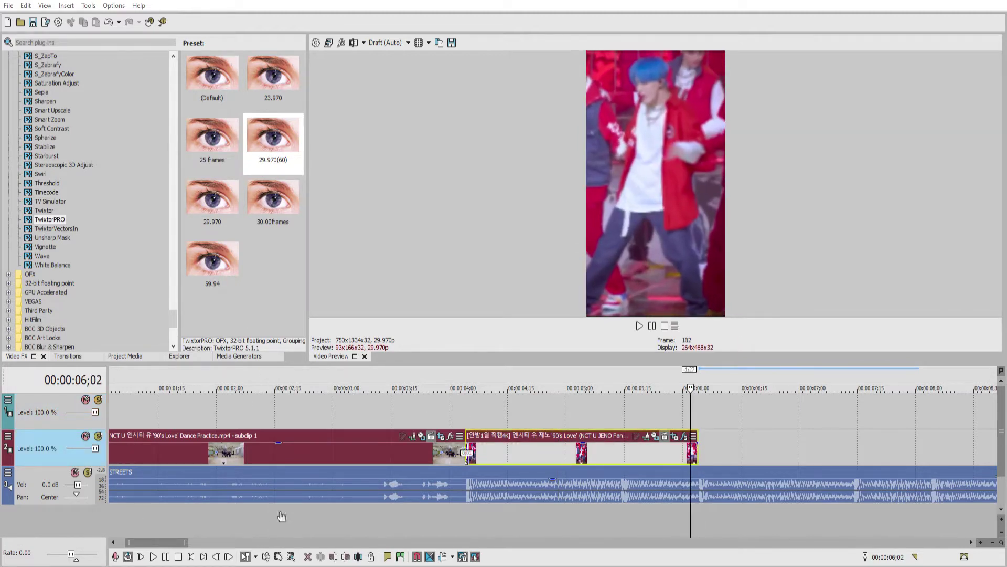
# Step: Play back the transition from the dance practice clip through the shortened fancam clip to check its speed and movement
pyautogui.click(455, 396)
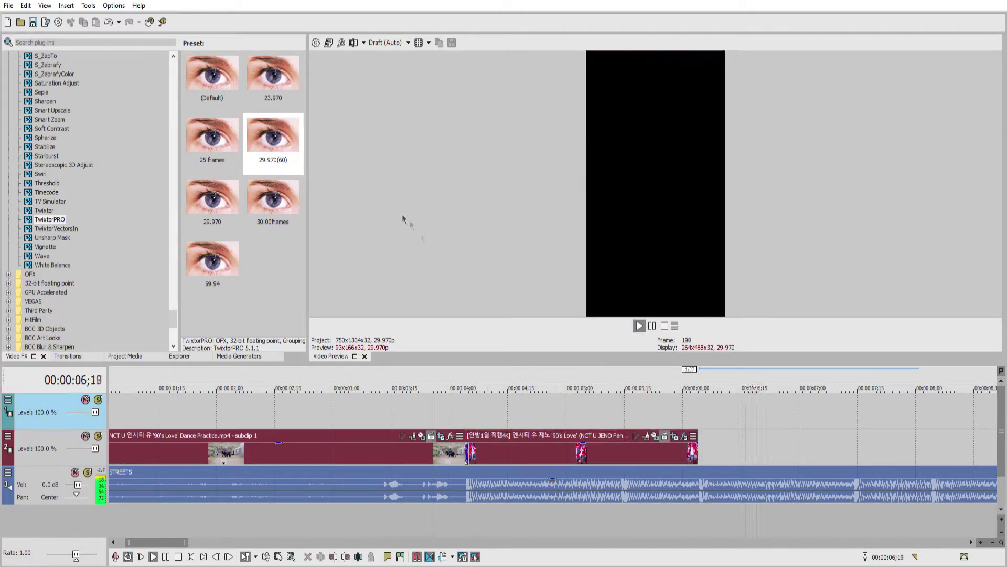
pyautogui.press('space')
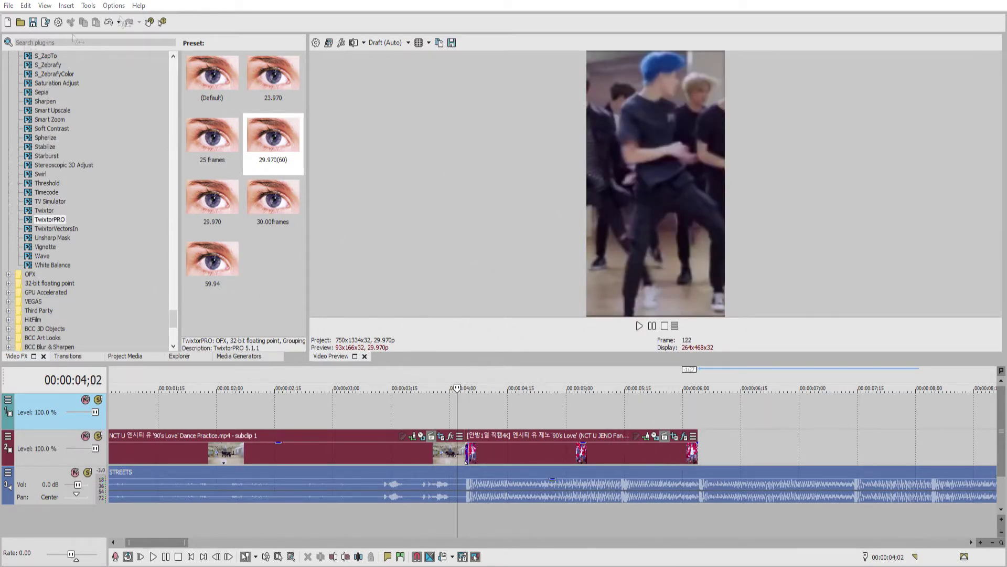
pyautogui.press('space')
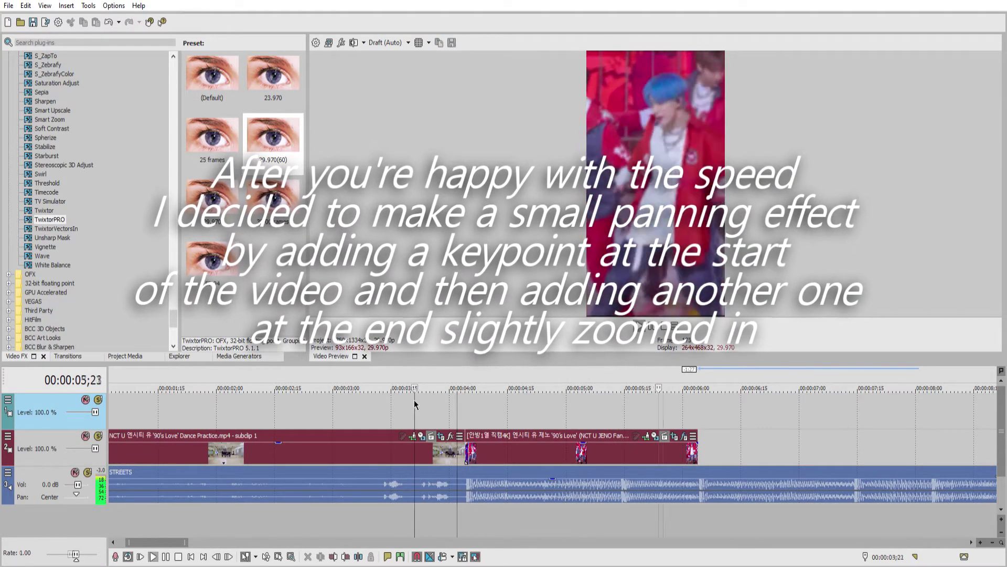
pyautogui.click(368, 391)
pyautogui.press('space')
pyautogui.click(707, 408)
# Step: Play through the full FaceCam video from the project media to look for standout parts
pyautogui.click(125, 355)
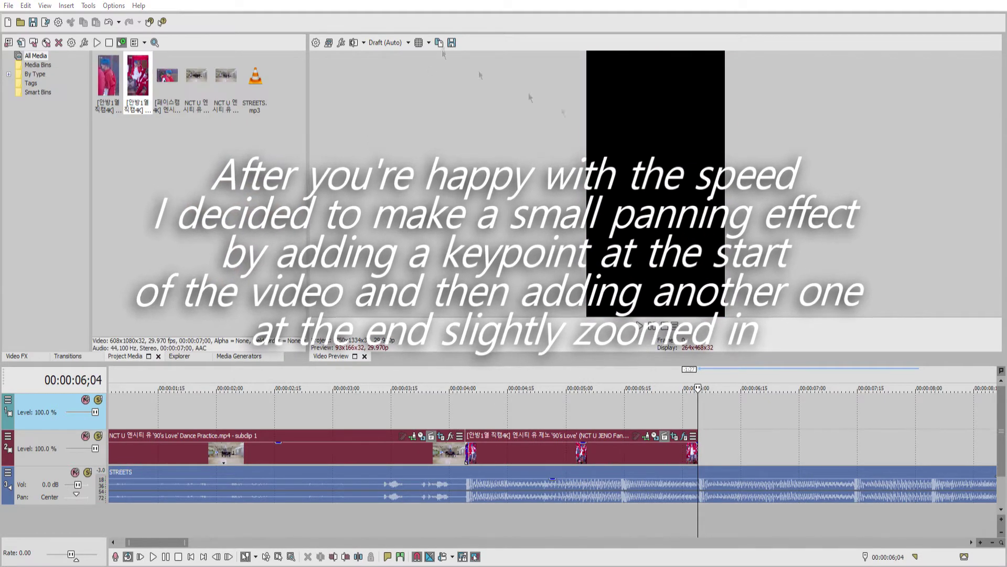
pyautogui.click(167, 81)
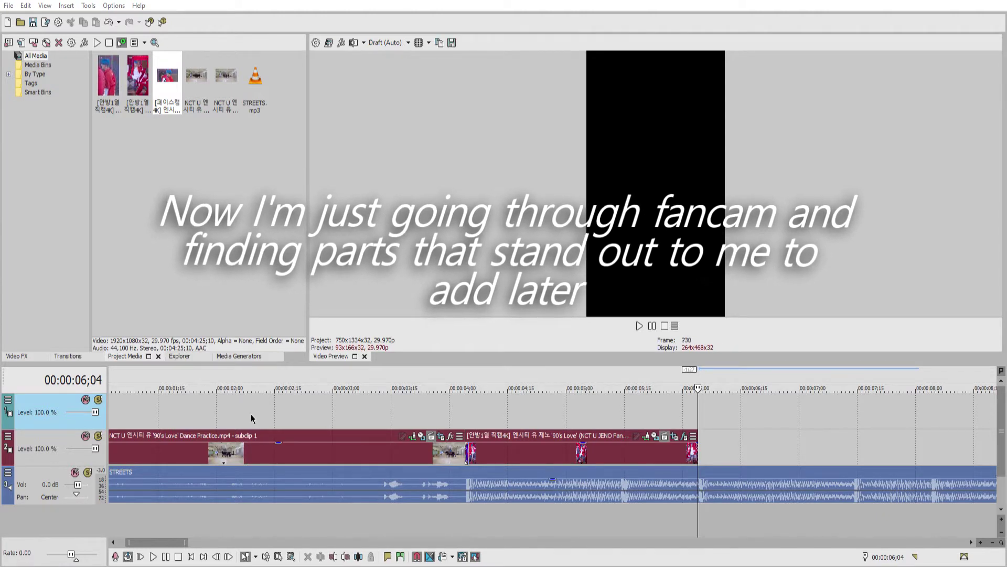
pyautogui.press('space')
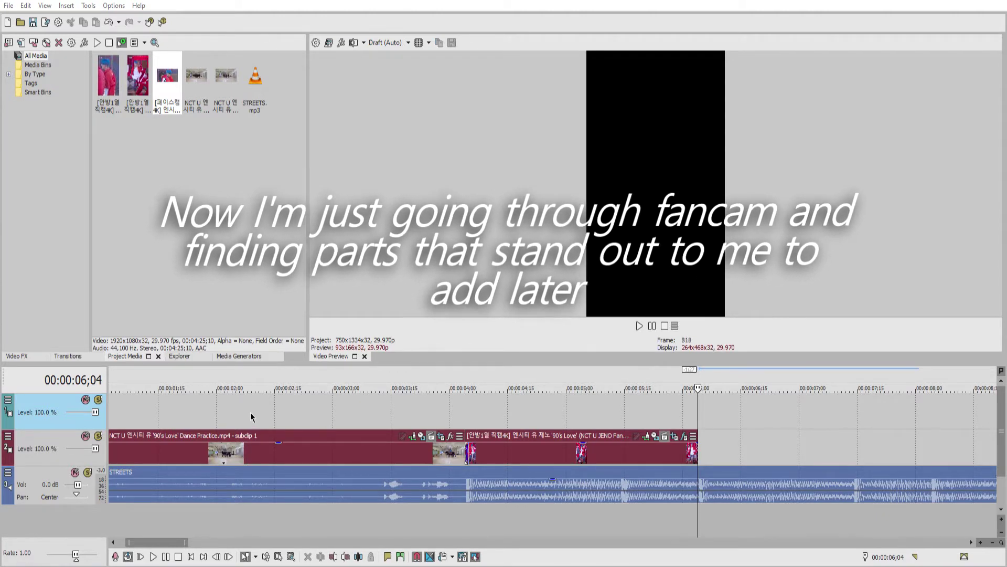
pyautogui.press('space')
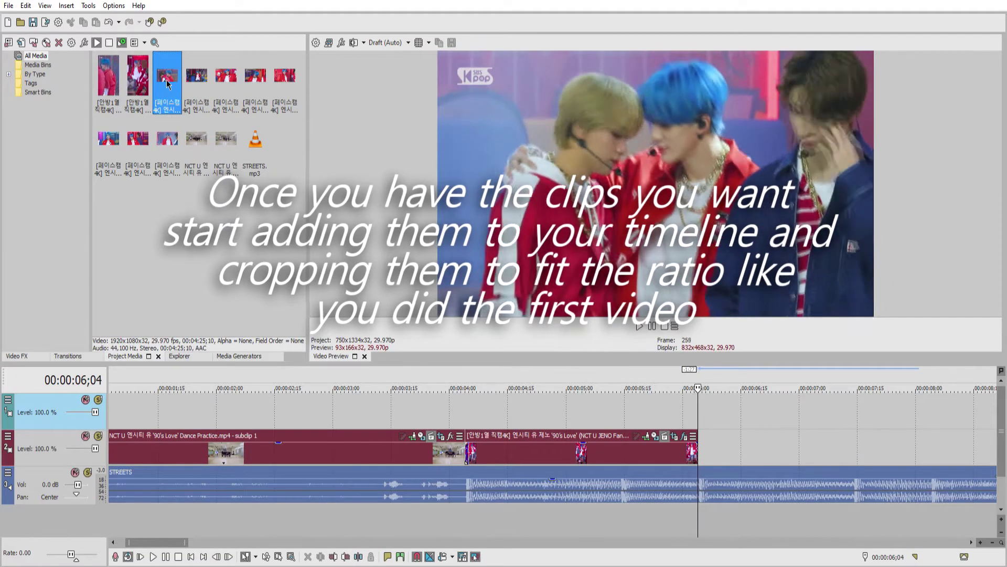
# Step: Add FaceCam subclip 1 directly after the fancam clip at 00:00:06;04 and trim its start
pyautogui.click(200, 87)
pyautogui.moveTo(201, 87); pyautogui.dragTo(758, 427)
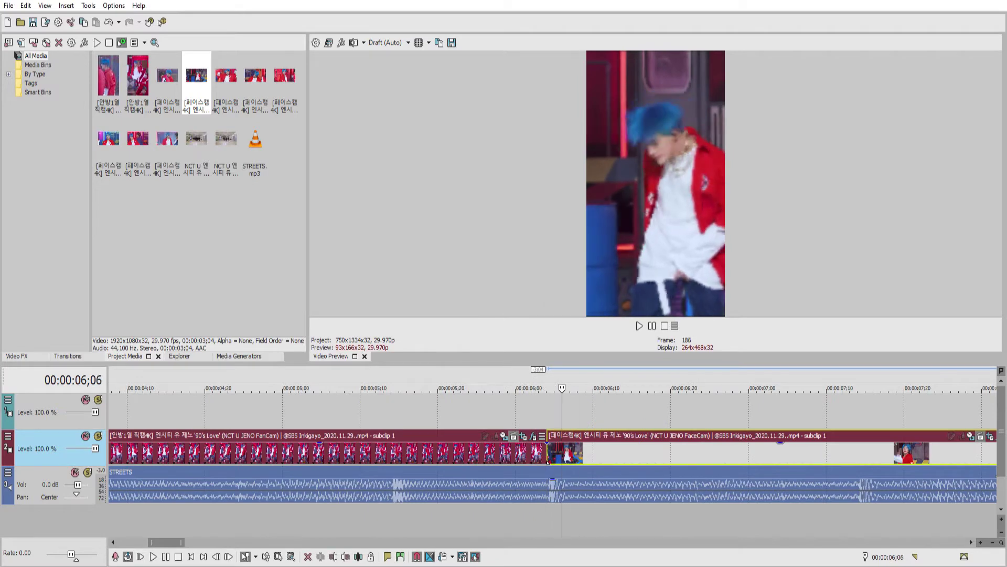
pyautogui.moveTo(554, 453)
pyautogui.mouseDown()
pyautogui.moveTo(724, 451)
pyautogui.moveTo(557, 451)
pyautogui.mouseUp()
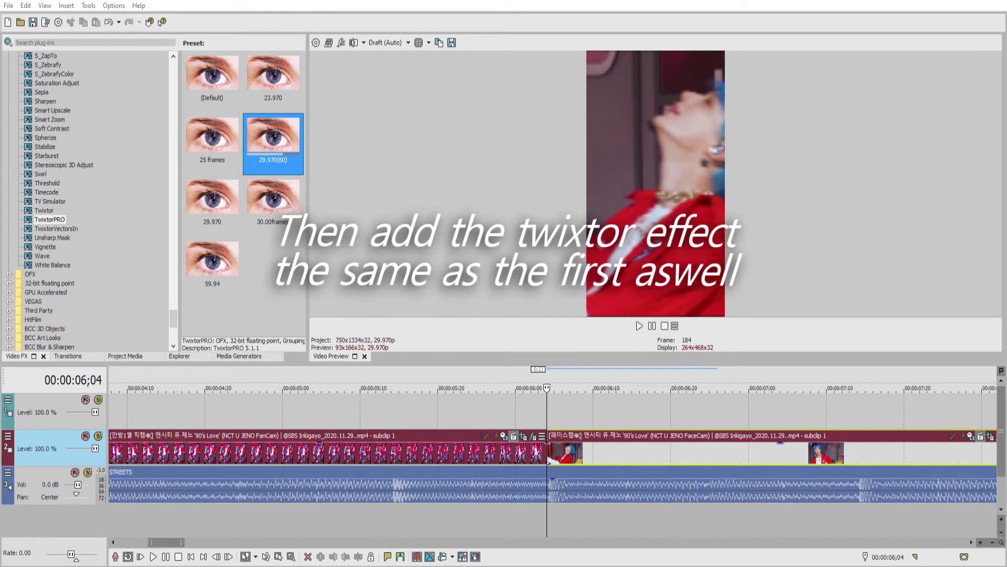
# Step: Play back FaceCam subclip 1 repeatedly to check its slowdown and framing after the fancam clip
pyautogui.press('space')
pyautogui.press('space')
pyautogui.press('space')
pyautogui.press('space')
pyautogui.press('space')
pyautogui.press('space')
pyautogui.press('Down')
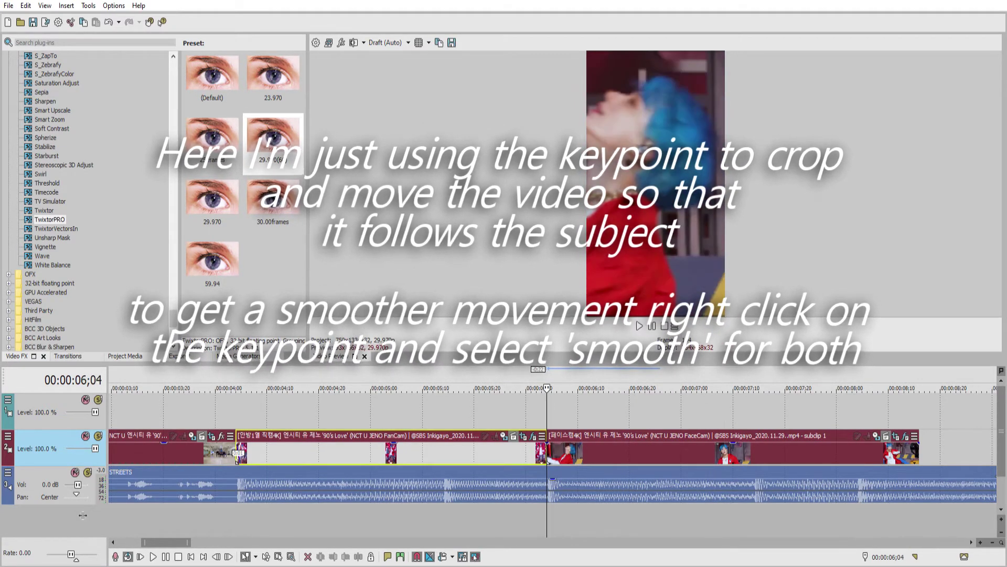
pyautogui.press('space')
# Step: Trim the end of FaceCam subclip 1 to 00:00:07;15
pyautogui.click(755, 442)
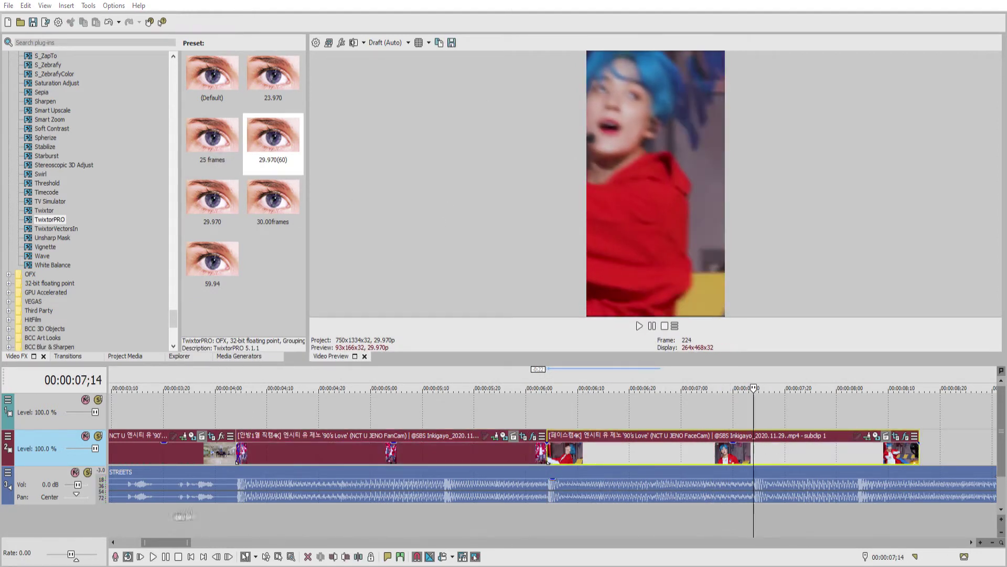
pyautogui.moveTo(924, 450); pyautogui.dragTo(767, 454)
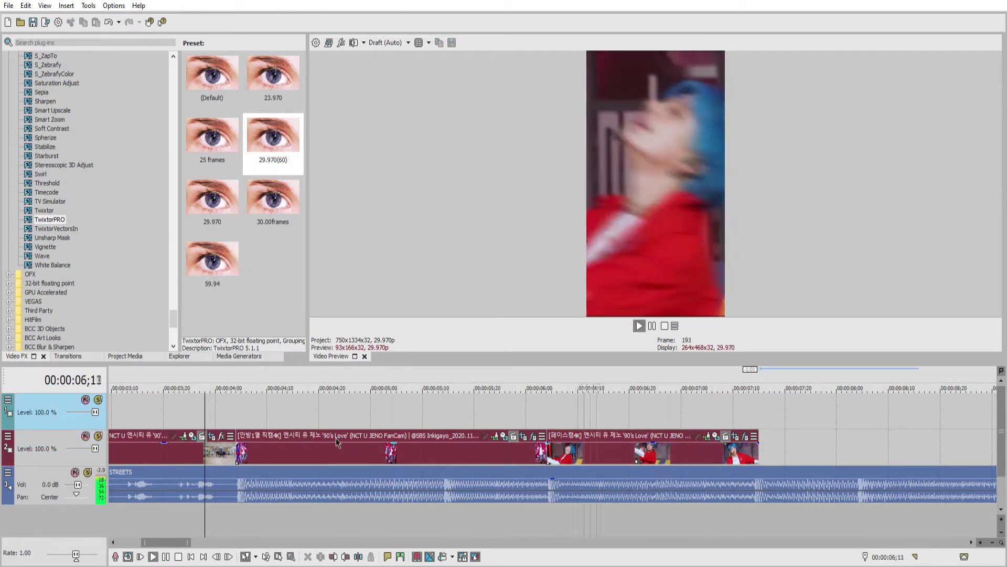
pyautogui.scroll(-3, 336, 438)
# Step: Try the 00:00:01;17 long FaceCam subclip as the next clip, placed at 00:00:07;15
pyautogui.click(125, 355)
pyautogui.click(295, 73)
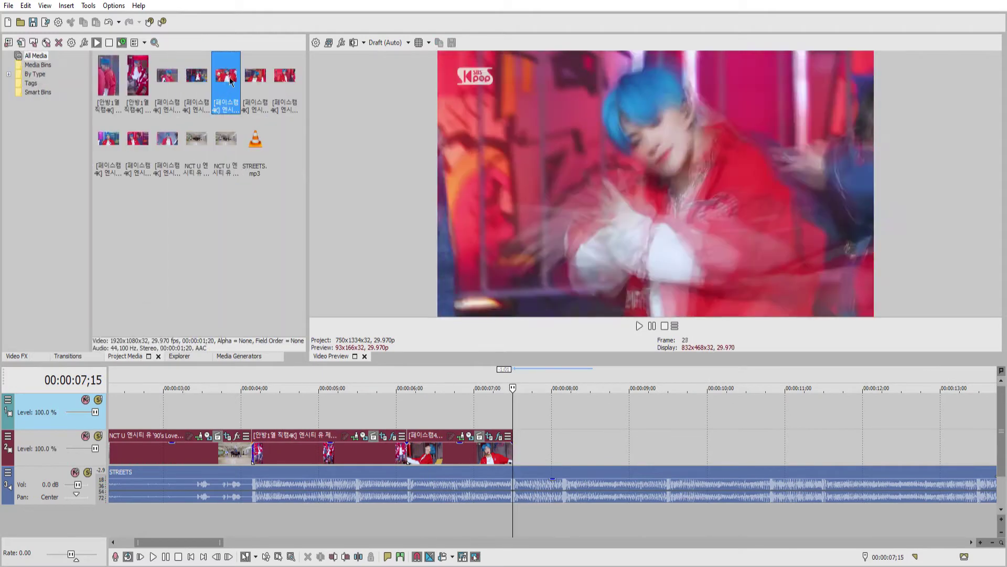
pyautogui.moveTo(296, 73); pyautogui.dragTo(520, 452)
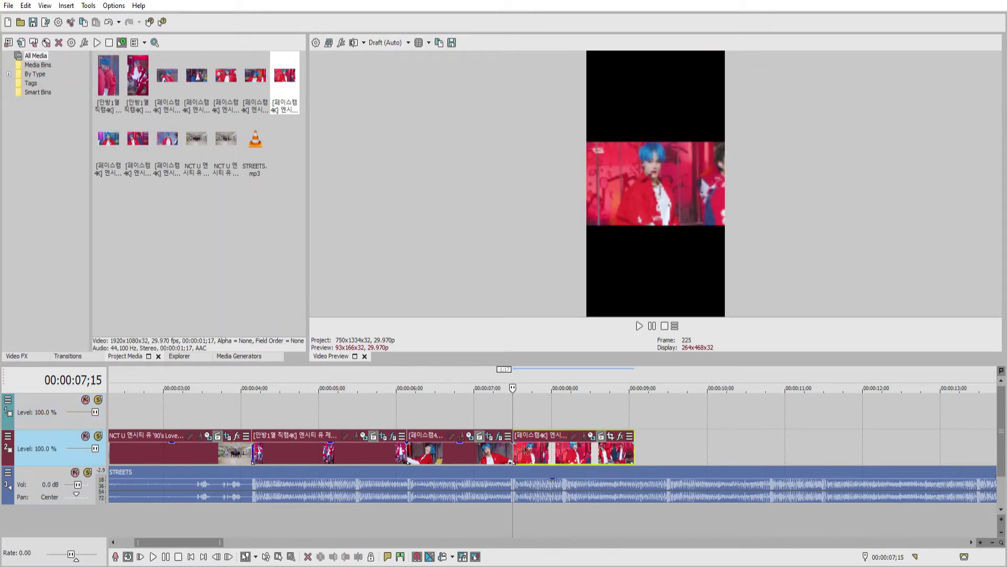
# Step: Apply the TwixtorPRO 29.970(60) preset to the FaceCam clip at 00:00:07;15 and preview its movement
pyautogui.click(18, 356)
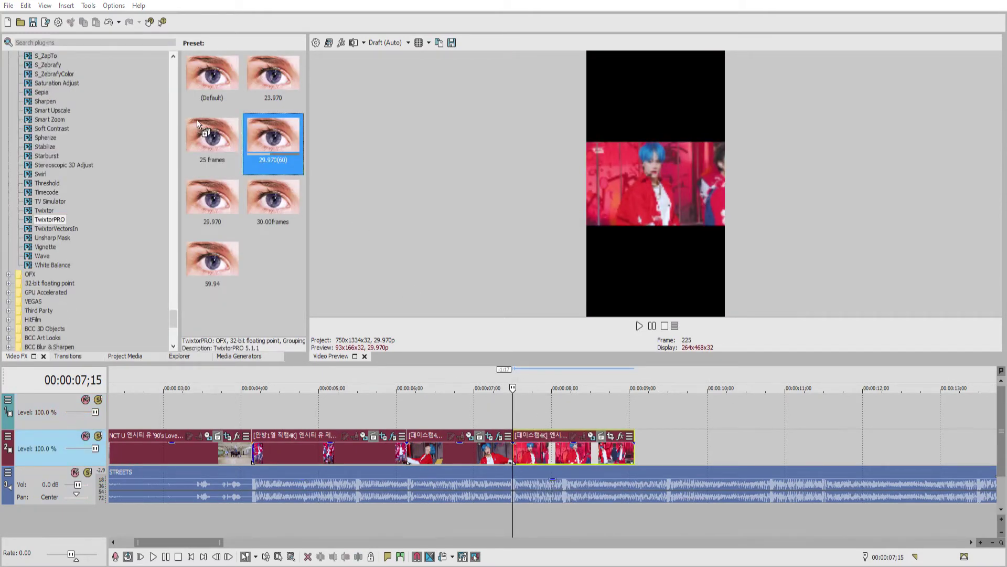
pyautogui.moveTo(196, 121); pyautogui.dragTo(620, 446)
pyautogui.press('space')
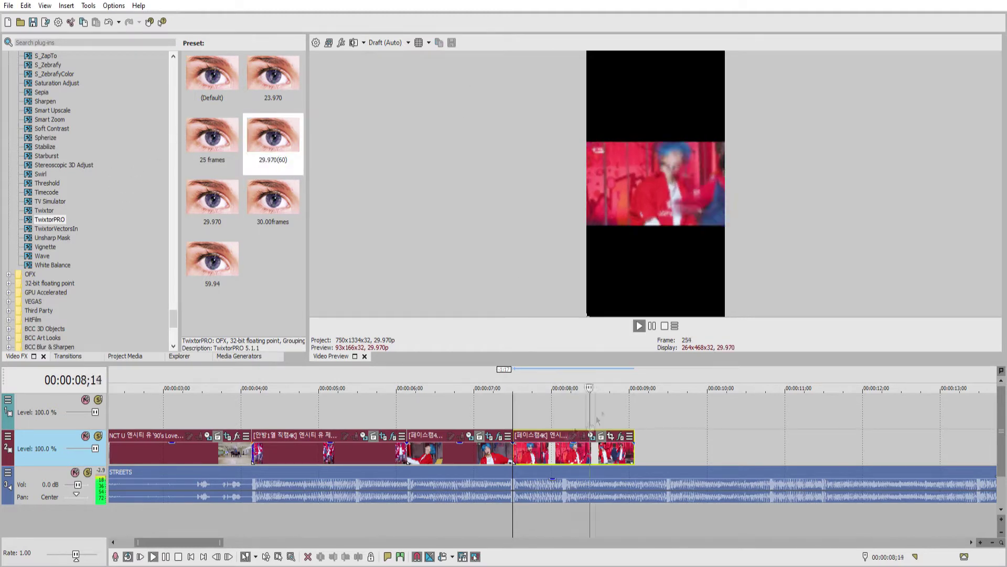
pyautogui.click(322, 326)
pyautogui.press('space')
pyautogui.press('space')
# Step: Retrim the last FaceCam clip to run from 00:00:07;15 to just past 00:00:09;00, and play it back
pyautogui.moveTo(516, 450); pyautogui.dragTo(646, 446)
pyautogui.press('space')
pyautogui.press('space')
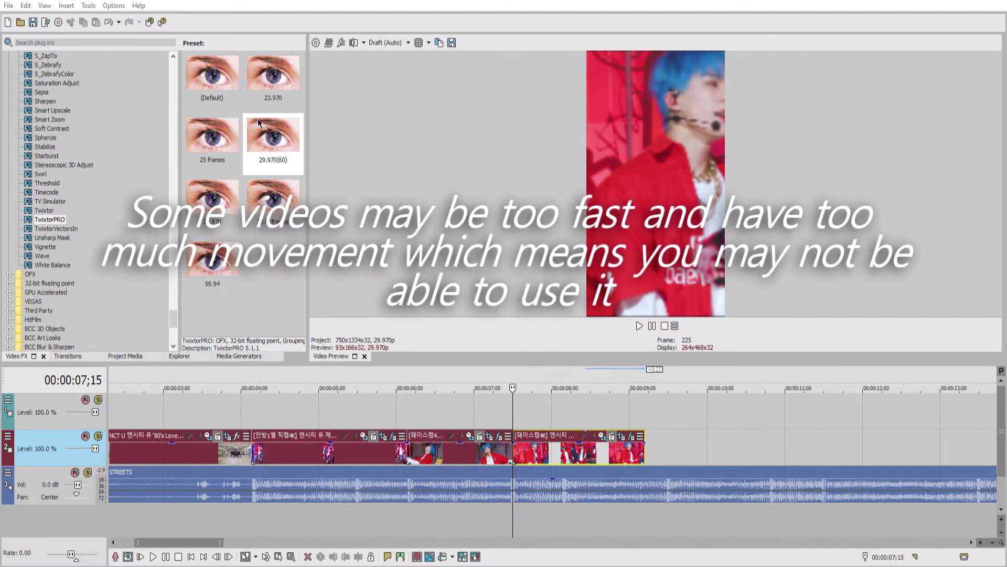
pyautogui.press('space')
pyautogui.press('space')
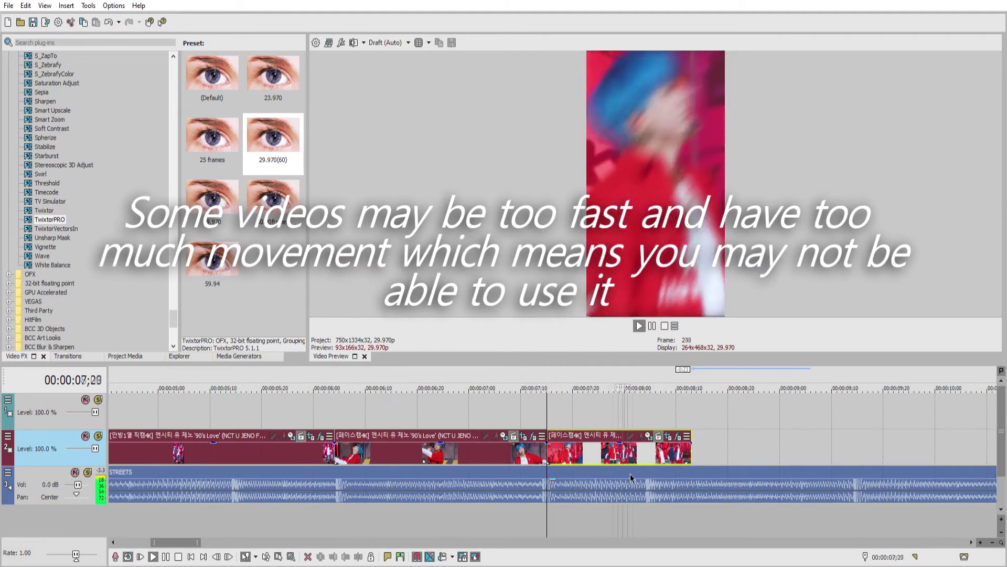
# Step: Delete the fast-moving FaceCam clip that starts at 00:00:07;15
pyautogui.press('space')
pyautogui.click(551, 448)
pyautogui.press('Delete')
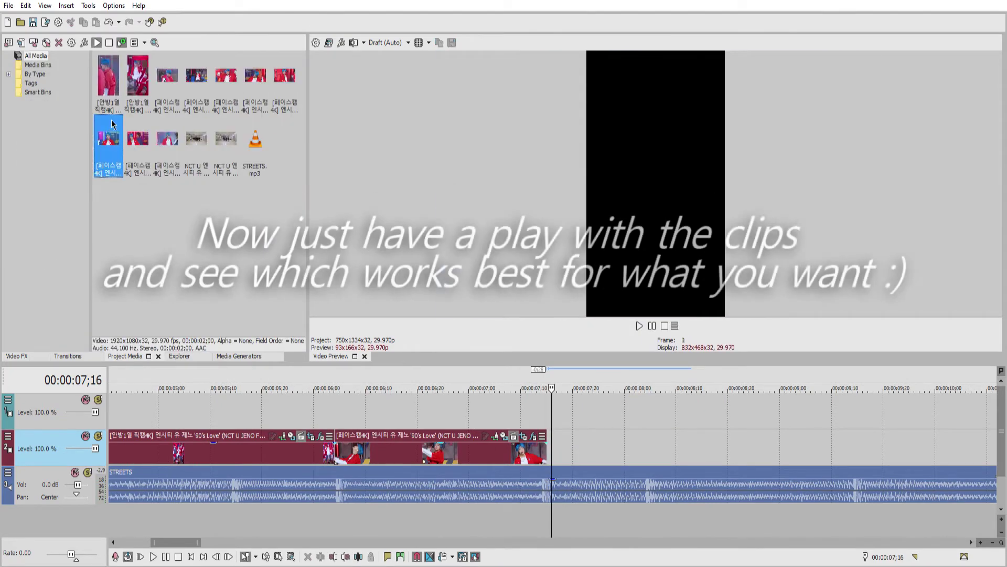
# Step: Add FaceCam subclip 6 at 00:00:07;15 and crop it to fill the vertical frame around the subject
pyautogui.click(137, 139)
pyautogui.moveTo(137, 139); pyautogui.dragTo(549, 448)
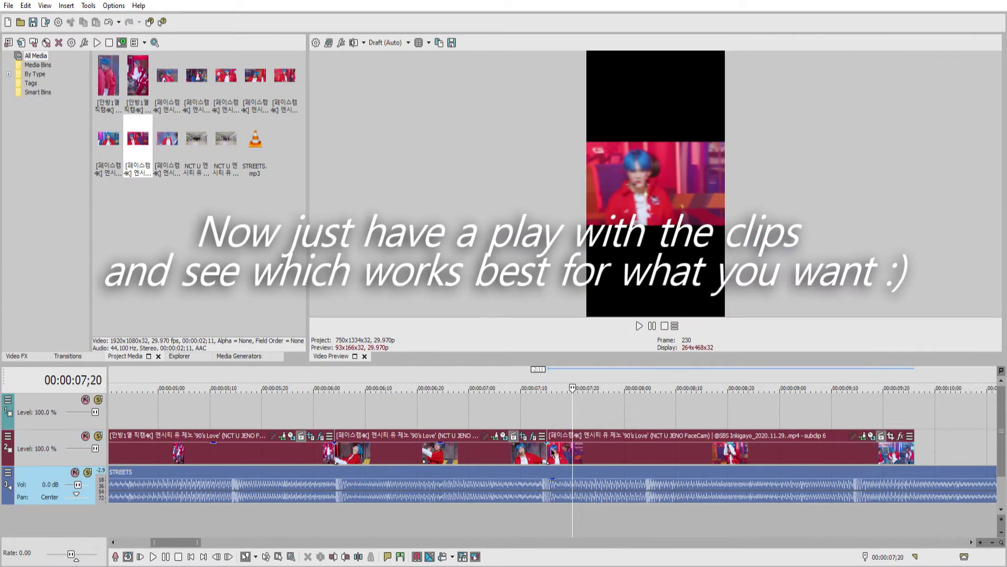
pyautogui.click(891, 436)
pyautogui.click(861, 473)
pyautogui.click(891, 436)
# Step: Apply the TwixtorPRO 29.970(60) preset to FaceCam subclip 6 and trim the clip to end at 00:00:08;05
pyautogui.moveTo(273, 139); pyautogui.dragTo(521, 435)
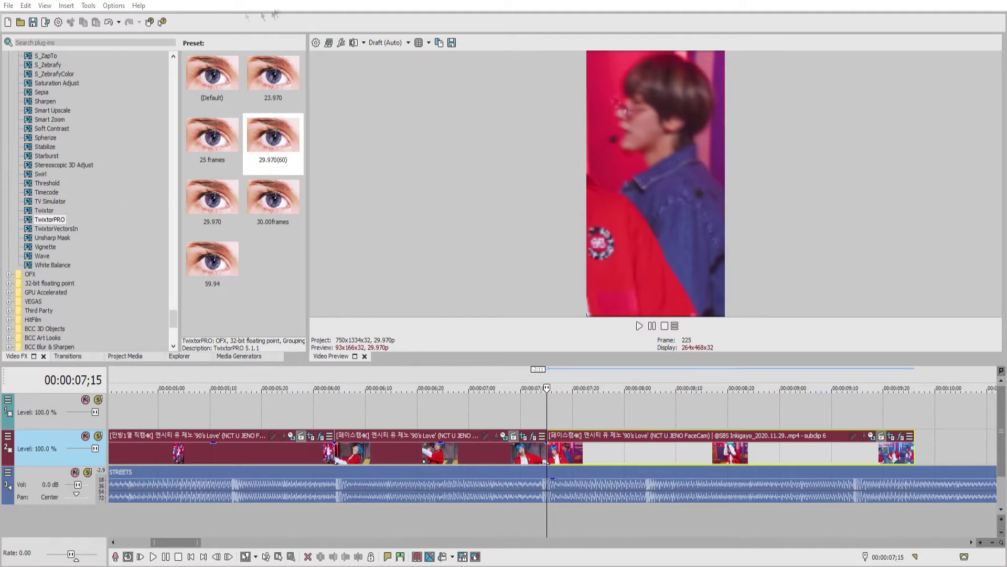
pyautogui.click(546, 447)
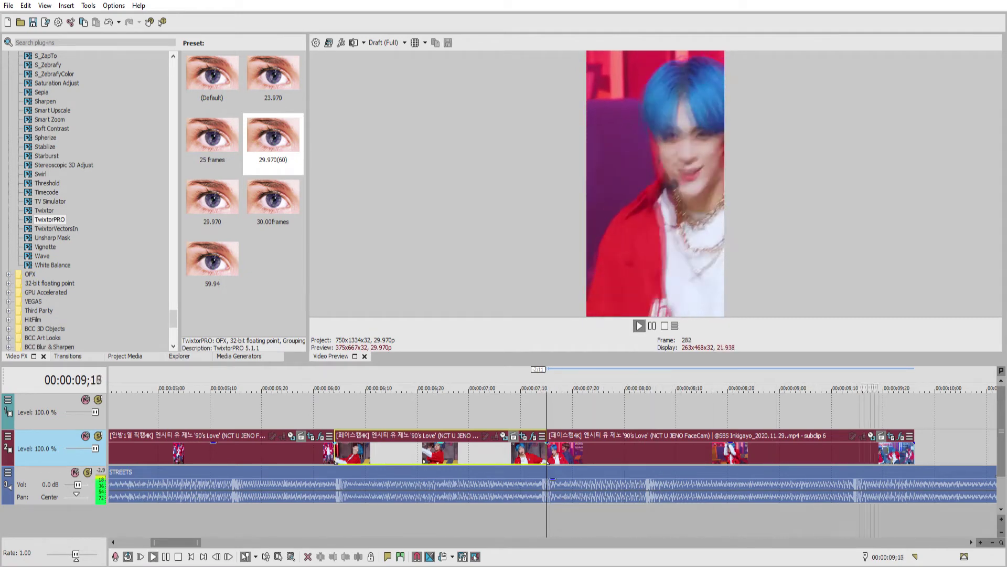
pyautogui.click(589, 446)
pyautogui.press('space')
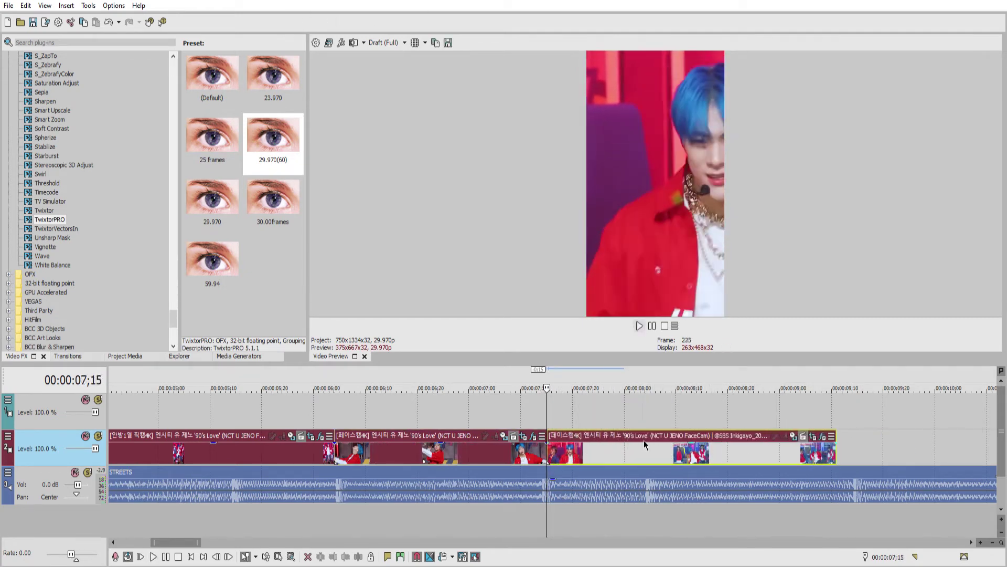
pyautogui.click(653, 420)
pyautogui.moveTo(836, 456); pyautogui.dragTo(657, 461)
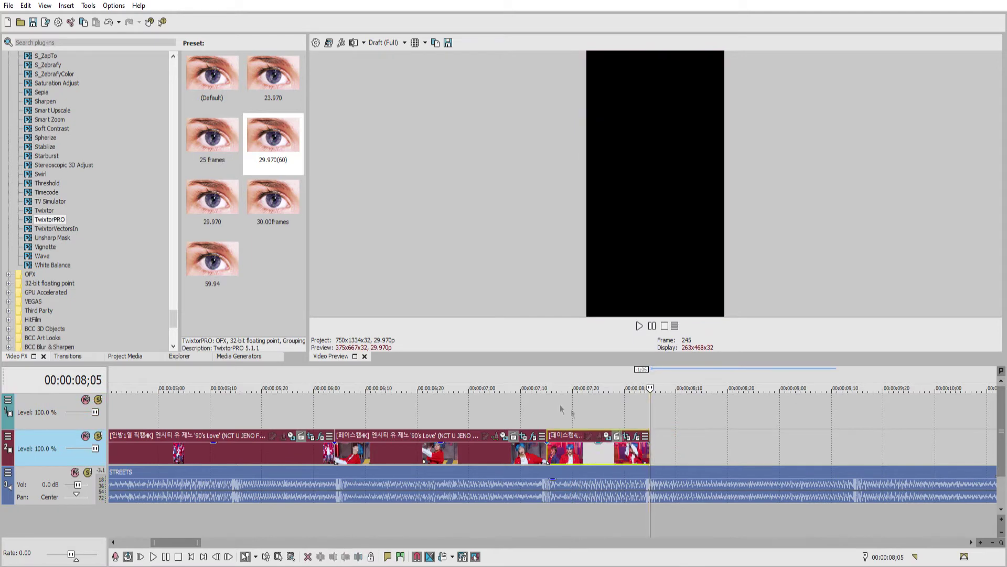
# Step: Play back the joins between the fancam clip and FaceCam subclips 1 and 6 to check their flow
pyautogui.click(409, 435)
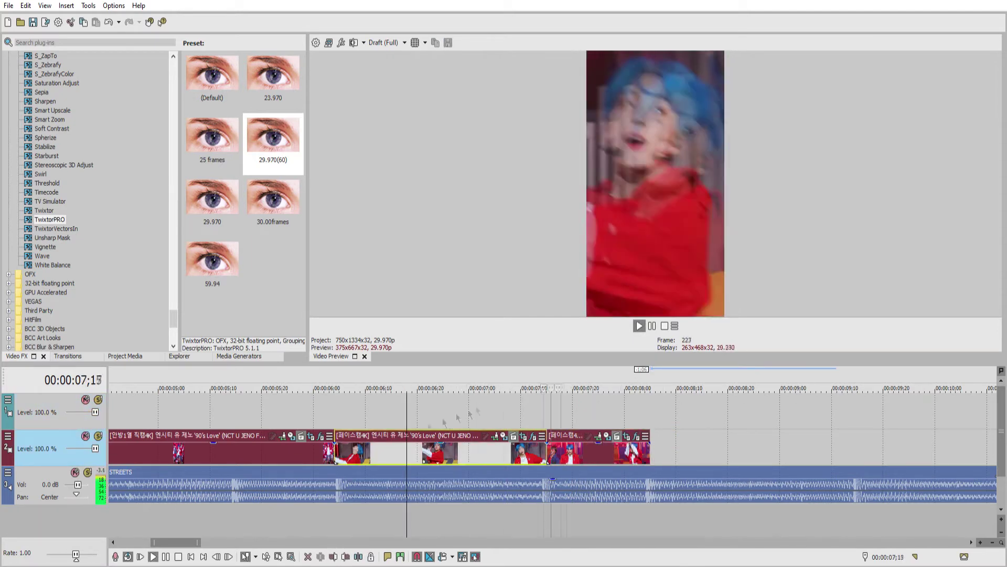
pyautogui.press('space')
pyautogui.moveTo(337, 406)
pyautogui.mouseDown()
pyautogui.moveTo(385, 402)
pyautogui.moveTo(325, 413)
pyautogui.mouseUp()
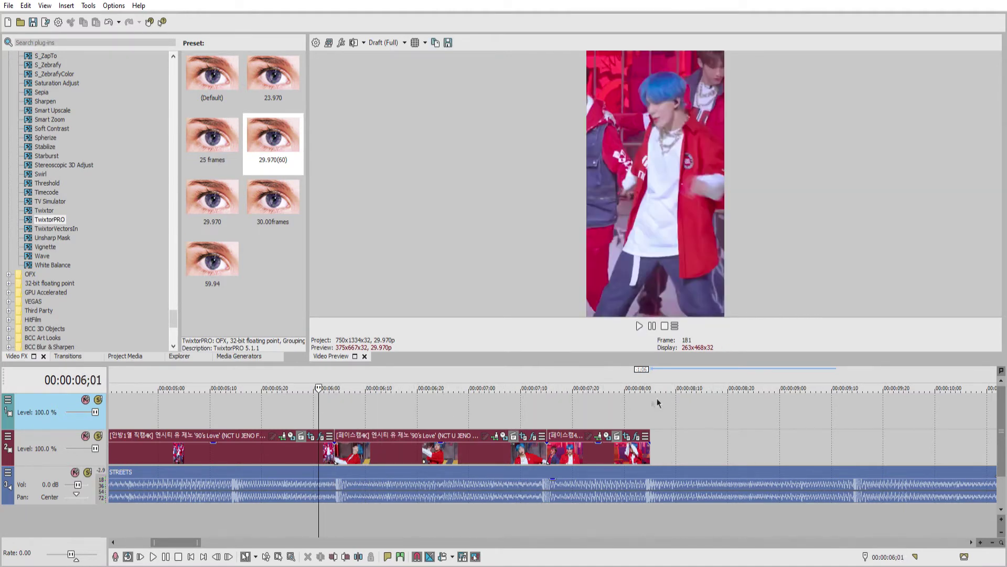
pyautogui.click(628, 426)
pyautogui.press('space')
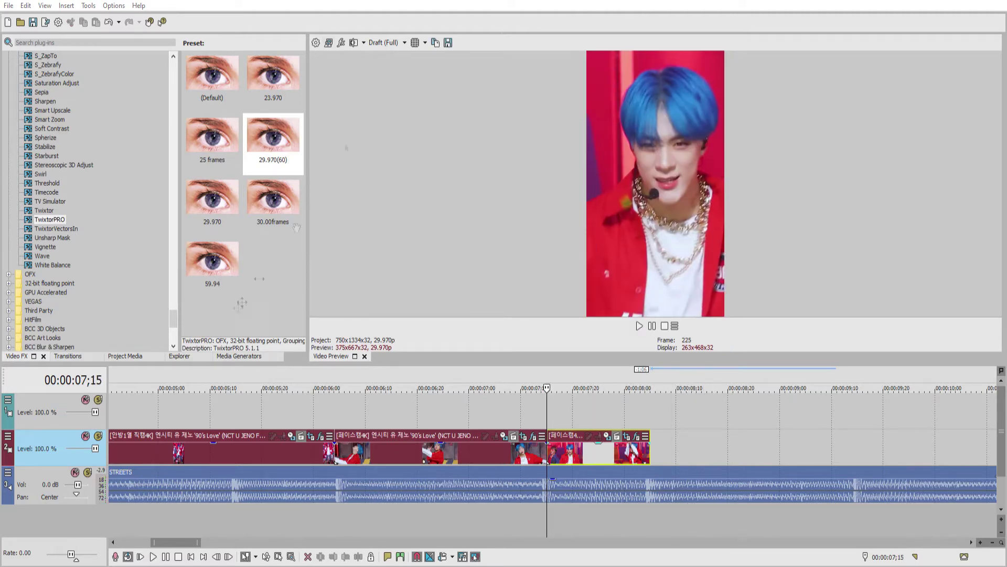
# Step: Set the video preview quality to Draft (Auto) and play back FaceCam subclip 6
pyautogui.press('space')
pyautogui.click(386, 42)
pyautogui.click(443, 50)
pyautogui.press('space')
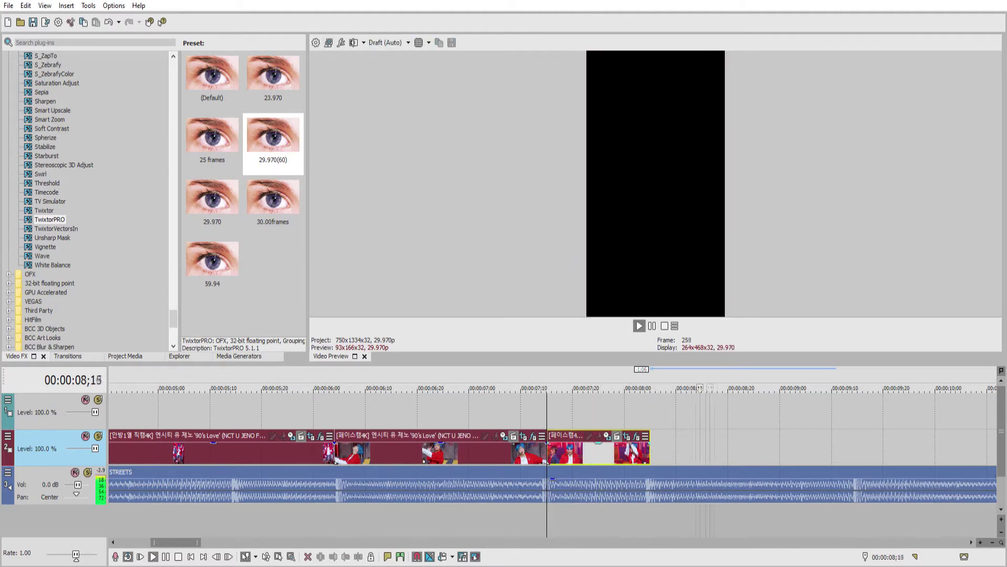
pyautogui.press('space')
# Step: Add FaceCam subclip 3 directly after subclip 6 at 00:00:08;05
pyautogui.click(125, 357)
pyautogui.click(256, 78)
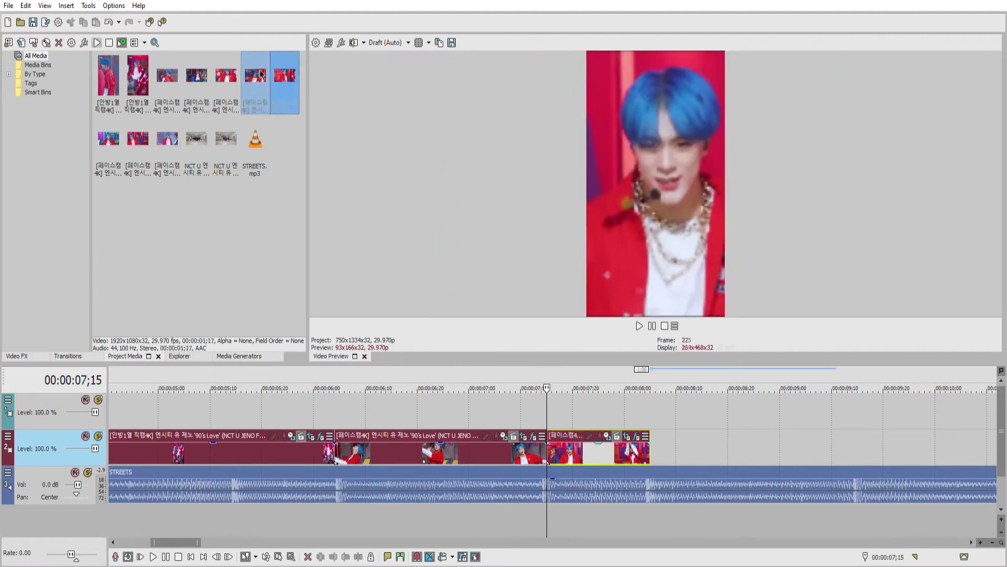
pyautogui.moveTo(256, 79); pyautogui.dragTo(677, 485)
pyautogui.press('Delete')
pyautogui.click(653, 454)
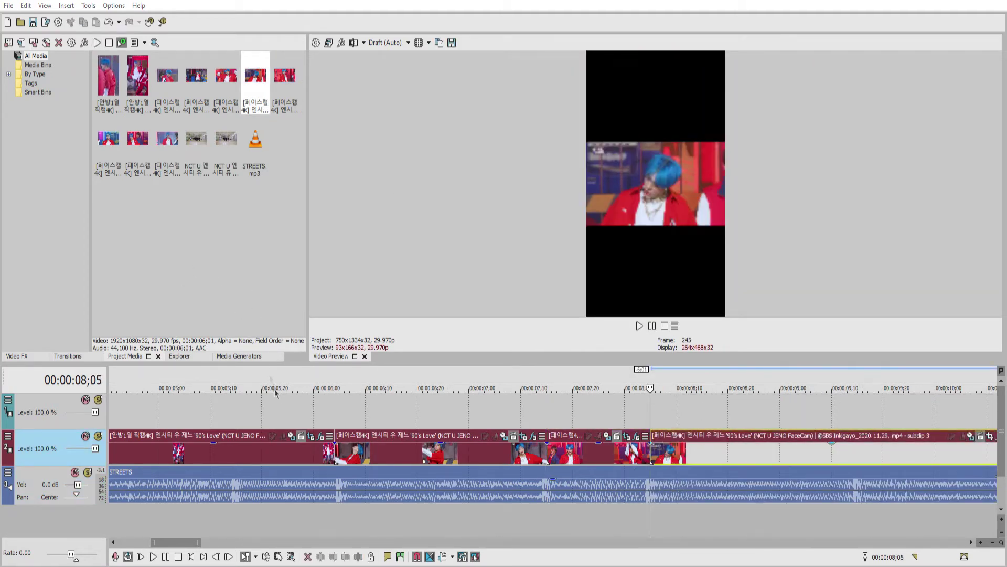
# Step: Cut the opening off FaceCam subclip 3, move the clip back to start at 00:00:08;05, and open the video effects list
pyautogui.scroll(-2, 695, 436)
pyautogui.click(696, 405)
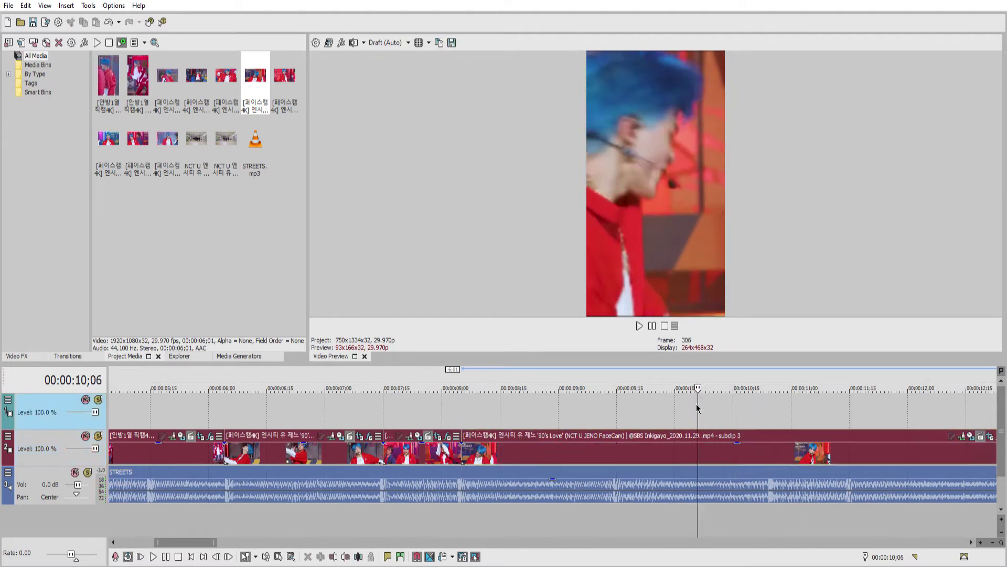
pyautogui.moveTo(464, 448); pyautogui.dragTo(749, 449)
pyautogui.moveTo(761, 449); pyautogui.dragTo(474, 450)
pyautogui.click(459, 450)
pyautogui.click(17, 356)
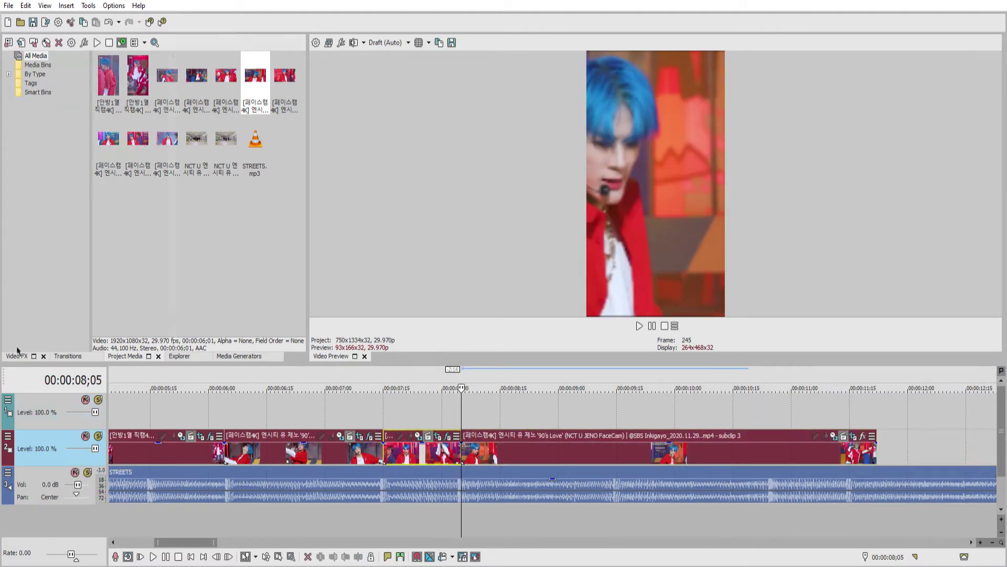
# Step: Apply the TwixtorPRO 29.970(60) preset to FaceCam subclip 3 and play the clip back
pyautogui.moveTo(273, 138); pyautogui.dragTo(520, 436)
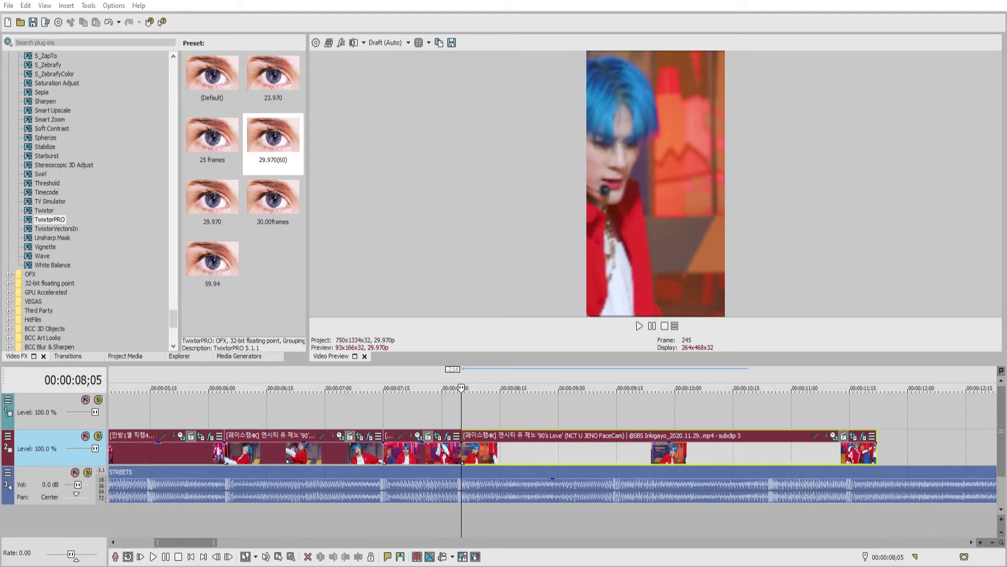
pyautogui.press('space')
pyautogui.press('space')
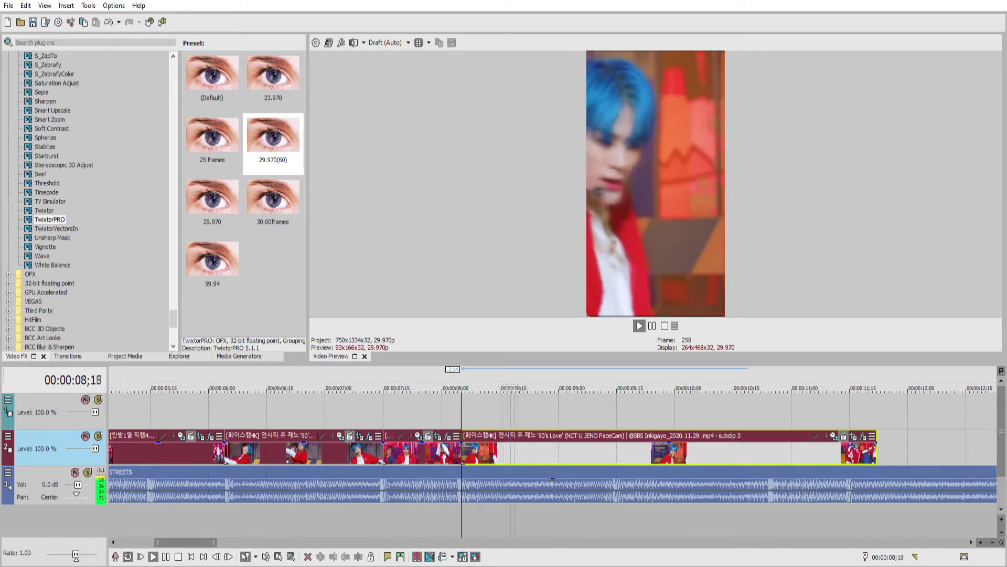
pyautogui.press('space')
# Step: Trim more off the opening of FaceCam subclip 3 and shorten the clip to end at 00:00:09;15
pyautogui.moveTo(464, 453); pyautogui.dragTo(519, 453)
pyautogui.press('space')
pyautogui.moveTo(877, 445); pyautogui.dragTo(616, 445)
pyautogui.press('space')
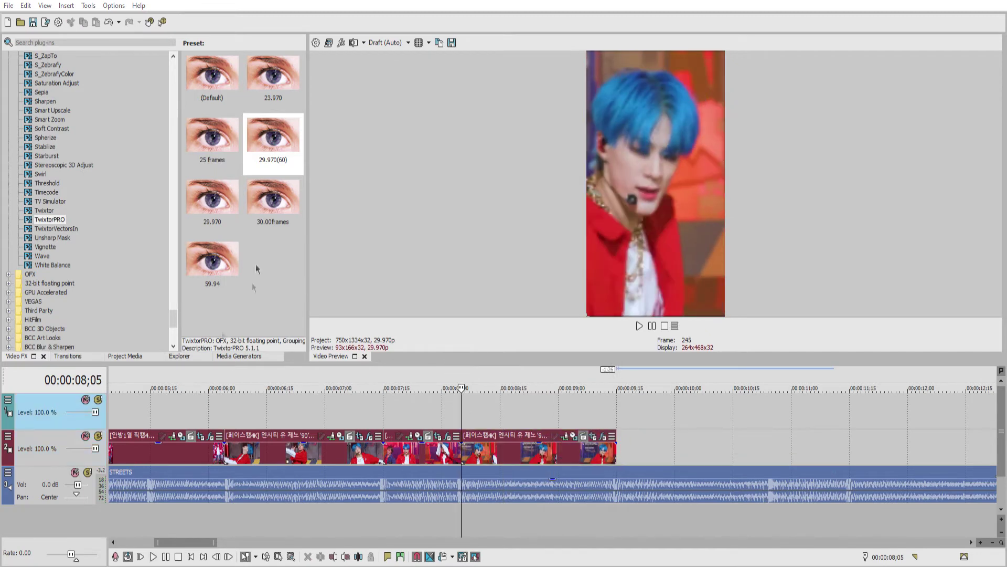
# Step: Play back FaceCam subclip 3 repeatedly, including its joins with the preceding FaceCam clips, to check the movement flow
pyautogui.press('space')
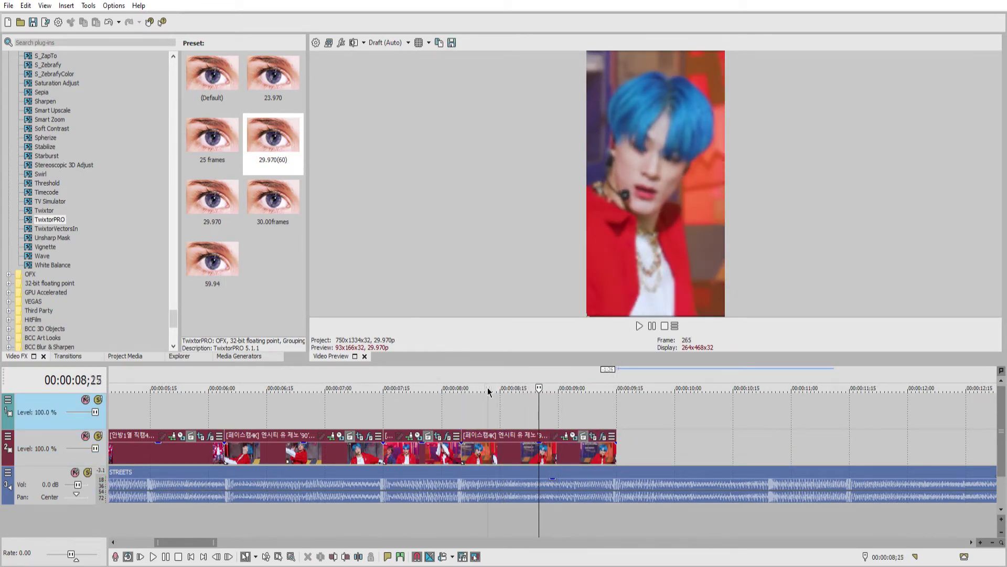
pyautogui.moveTo(488, 388); pyautogui.dragTo(442, 412)
pyautogui.press('space')
pyautogui.press('space')
pyautogui.press('space')
pyautogui.press('space')
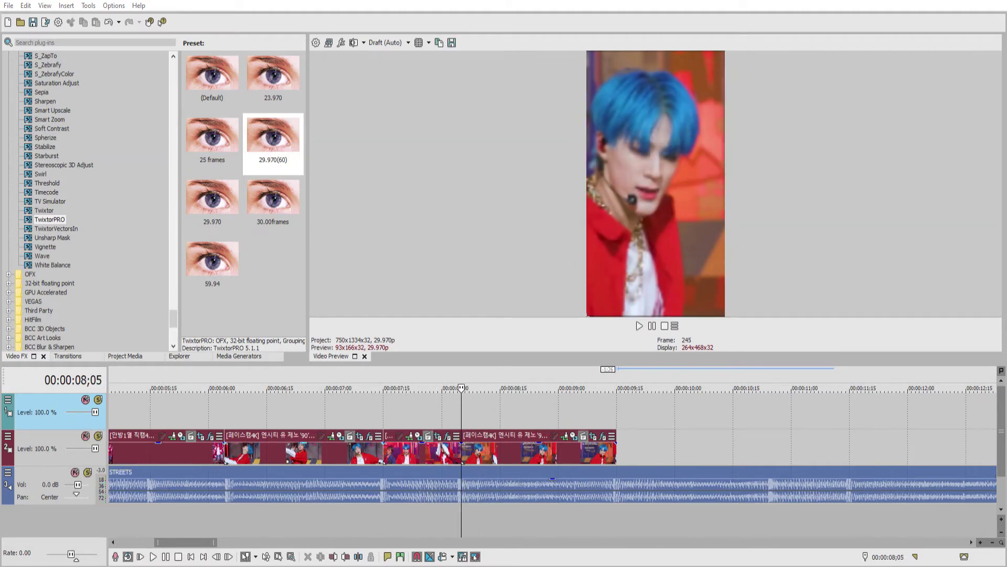
pyautogui.moveTo(469, 413); pyautogui.dragTo(463, 415)
pyautogui.press('space')
pyautogui.press('space')
pyautogui.click(540, 410)
pyautogui.press('space')
pyautogui.moveTo(532, 407); pyautogui.dragTo(377, 407)
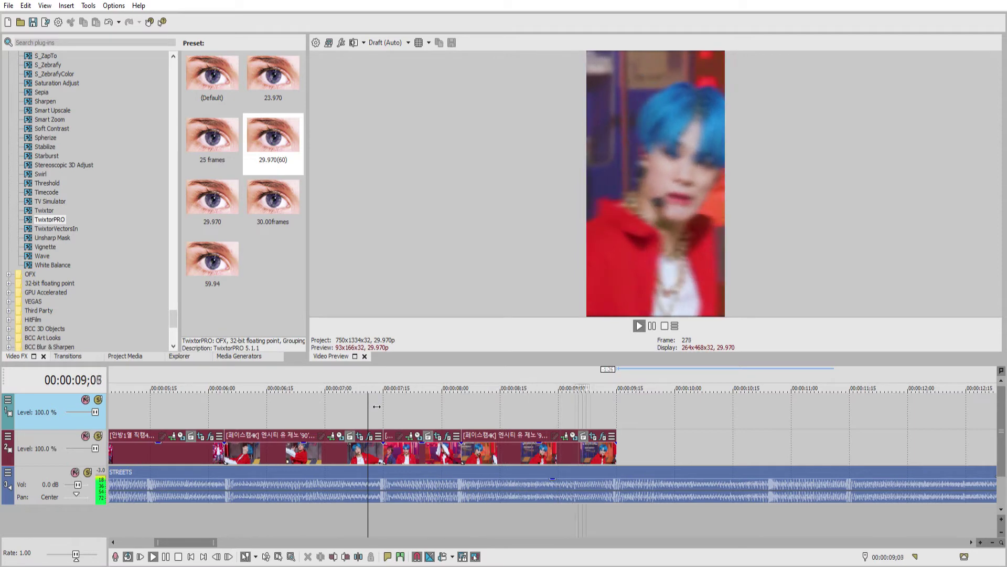
pyautogui.press('space')
pyautogui.click(512, 410)
pyautogui.press('space')
pyautogui.press('space')
pyautogui.press('space')
pyautogui.moveTo(512, 407); pyautogui.dragTo(483, 405)
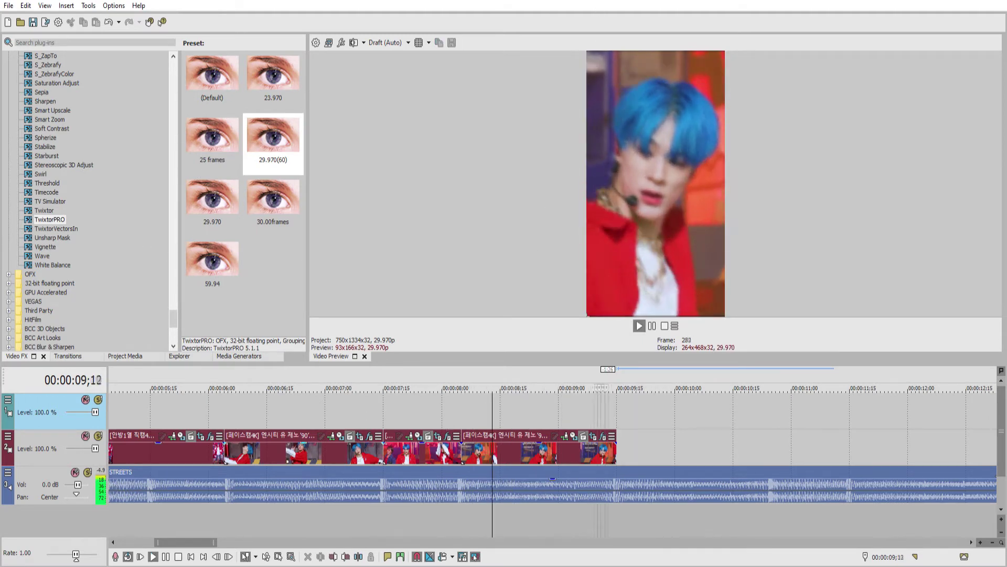
pyautogui.moveTo(492, 410); pyautogui.dragTo(462, 411)
pyautogui.click(461, 412)
pyautogui.click(383, 410)
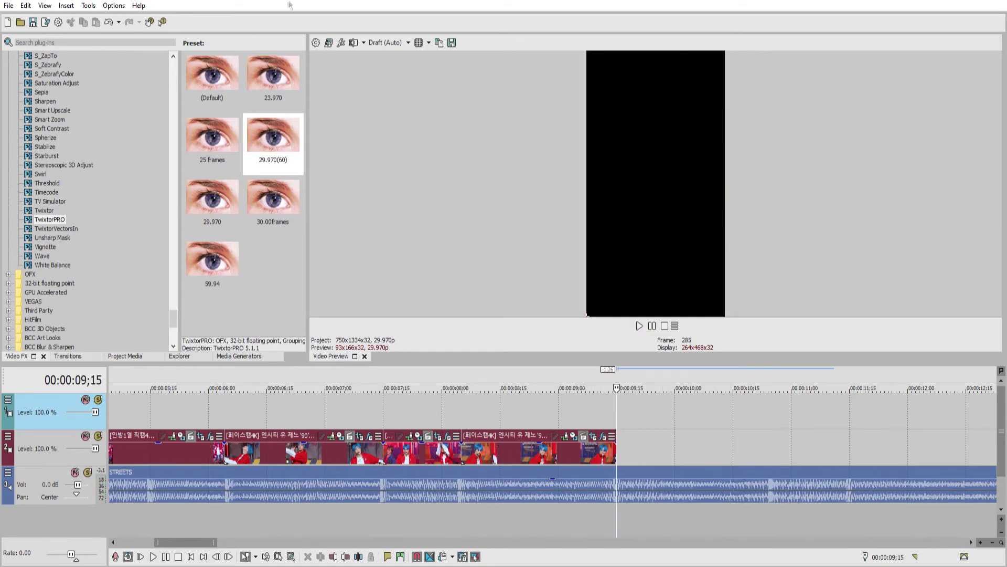
# Step: Look through the remaining subclips and add the 00:00:02;13 long FaceCam subclip directly after subclip 3 at 00:00:09;15
pyautogui.click(124, 356)
pyautogui.click(284, 77)
pyautogui.click(226, 76)
pyautogui.click(196, 76)
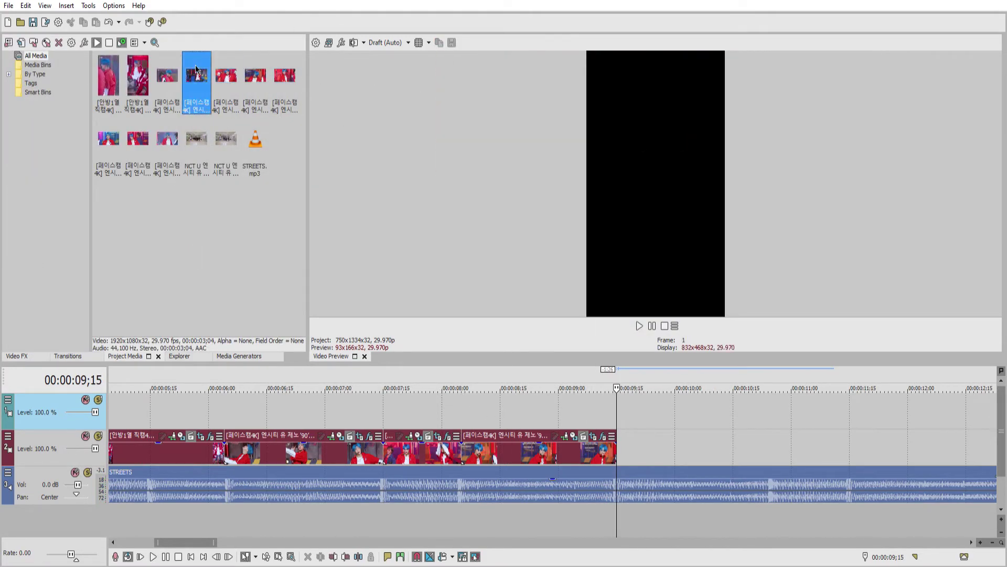
pyautogui.click(159, 87)
pyautogui.click(137, 76)
pyautogui.moveTo(166, 138); pyautogui.dragTo(635, 451)
pyautogui.click(620, 453)
pyautogui.press('space')
pyautogui.press('space')
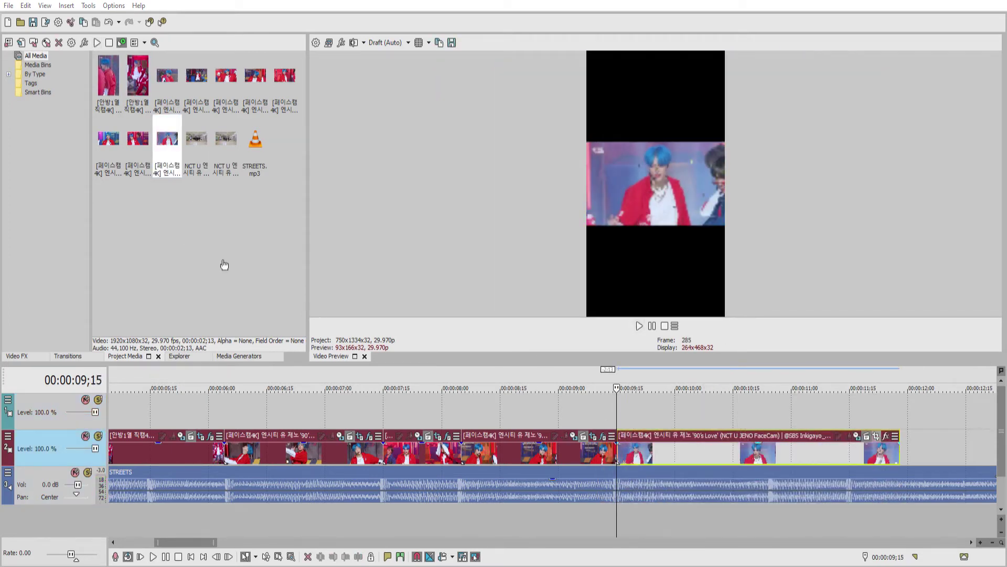
# Step: Cut the opening off the last FaceCam clip and move the clip back to start at 00:00:09;15
pyautogui.press('space')
pyautogui.press('space')
pyautogui.moveTo(618, 452); pyautogui.dragTo(649, 453)
pyautogui.moveTo(683, 453); pyautogui.dragTo(651, 452)
# Step: Apply the TwixtorPRO 29.970(60) preset to the last FaceCam clip and play the clip back
pyautogui.click(21, 356)
pyautogui.moveTo(273, 138); pyautogui.dragTo(637, 455)
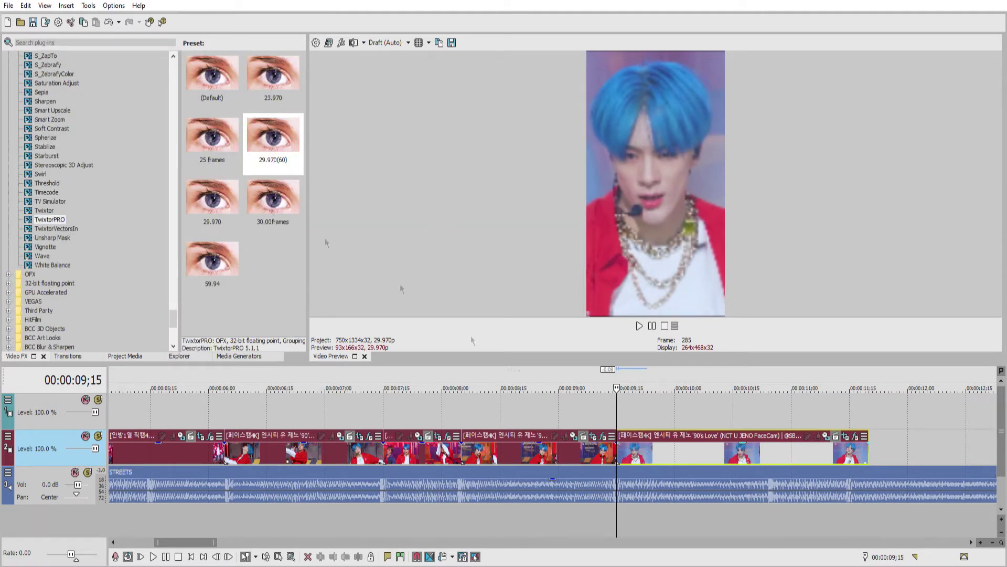
pyautogui.press('space')
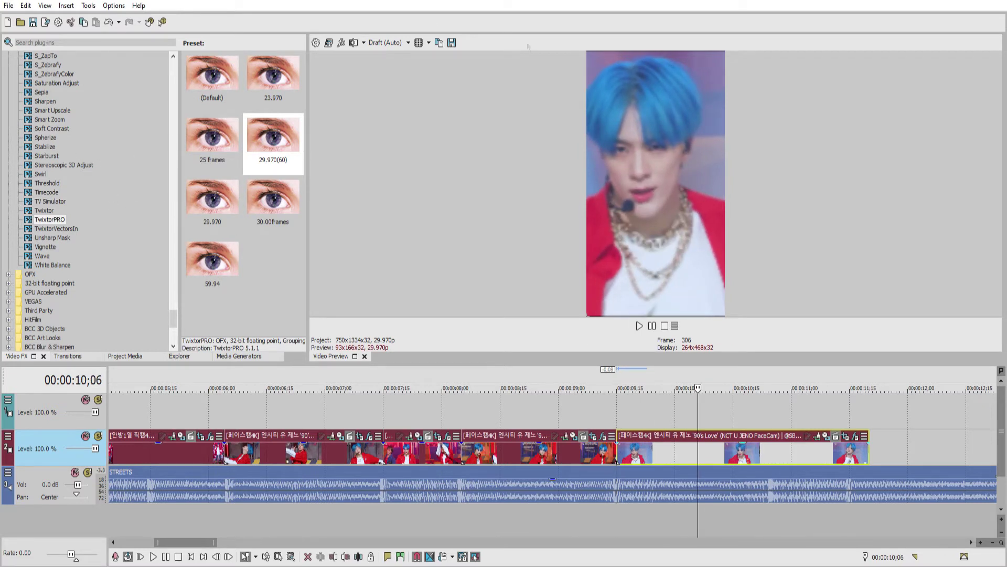
pyautogui.press('space')
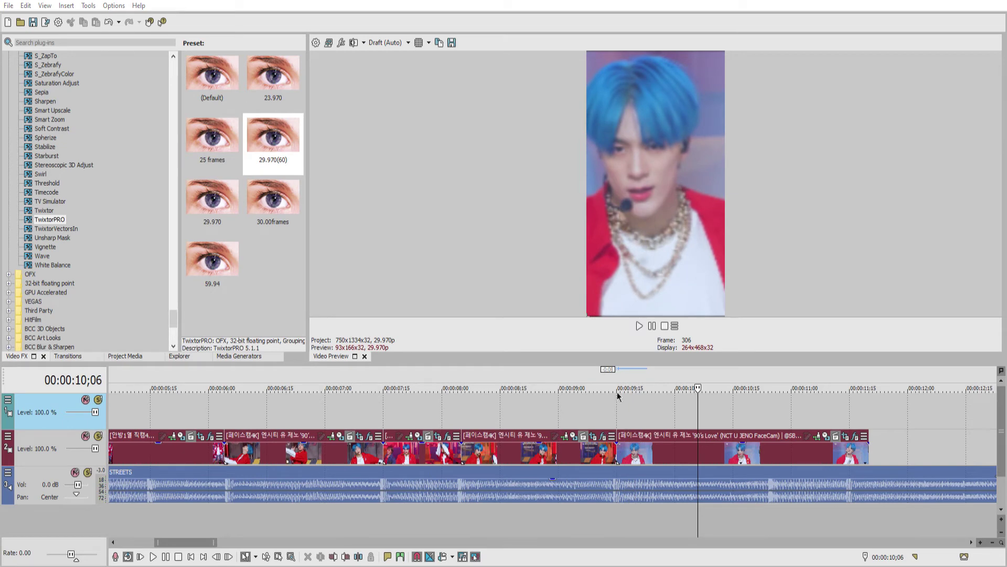
pyautogui.press('space')
pyautogui.click(669, 445)
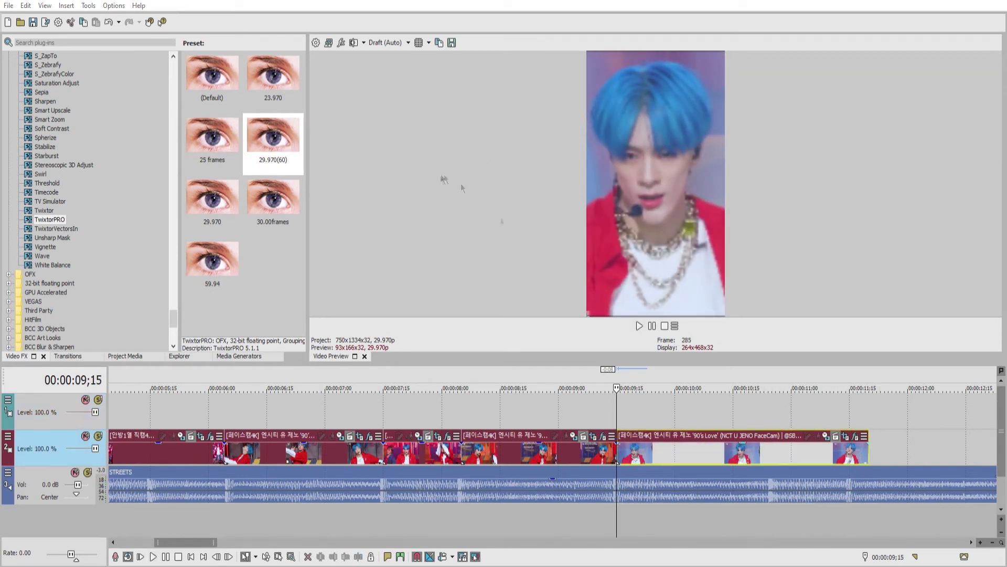
pyautogui.click(620, 415)
pyautogui.press('space')
pyautogui.press('space')
# Step: Shorten the last FaceCam clip to end at 00:00:10;23 and fade it out over about its last half second
pyautogui.moveTo(868, 453); pyautogui.dragTo(764, 454)
pyautogui.press('space')
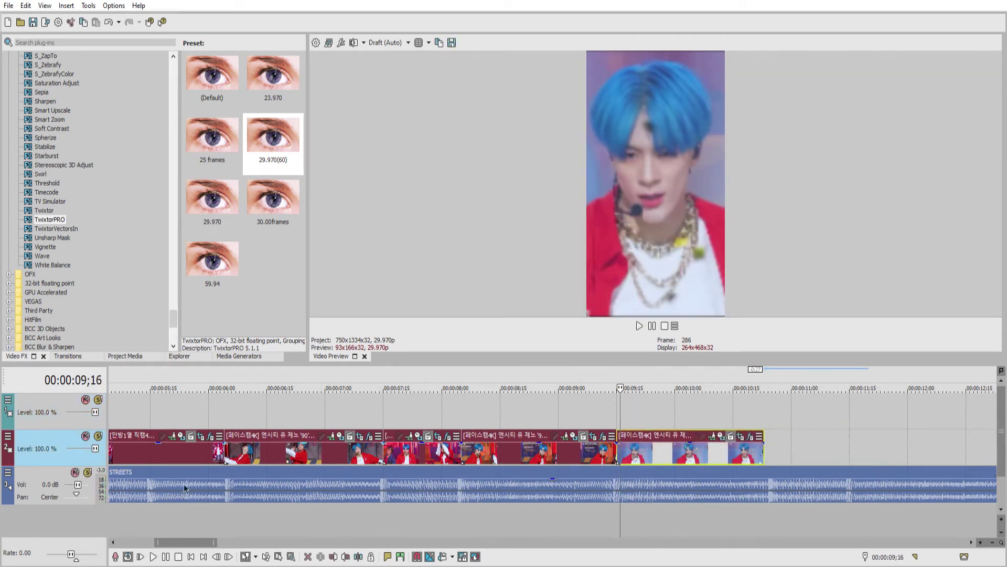
pyautogui.click(619, 403)
pyautogui.press('space')
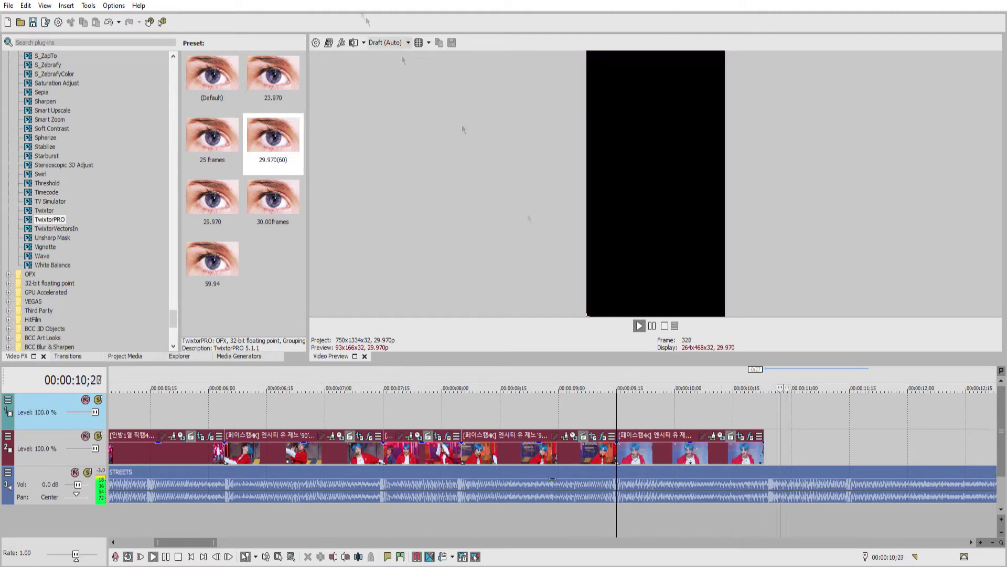
pyautogui.press('space')
pyautogui.moveTo(763, 434); pyautogui.dragTo(709, 439)
pyautogui.click(621, 412)
pyautogui.press('space')
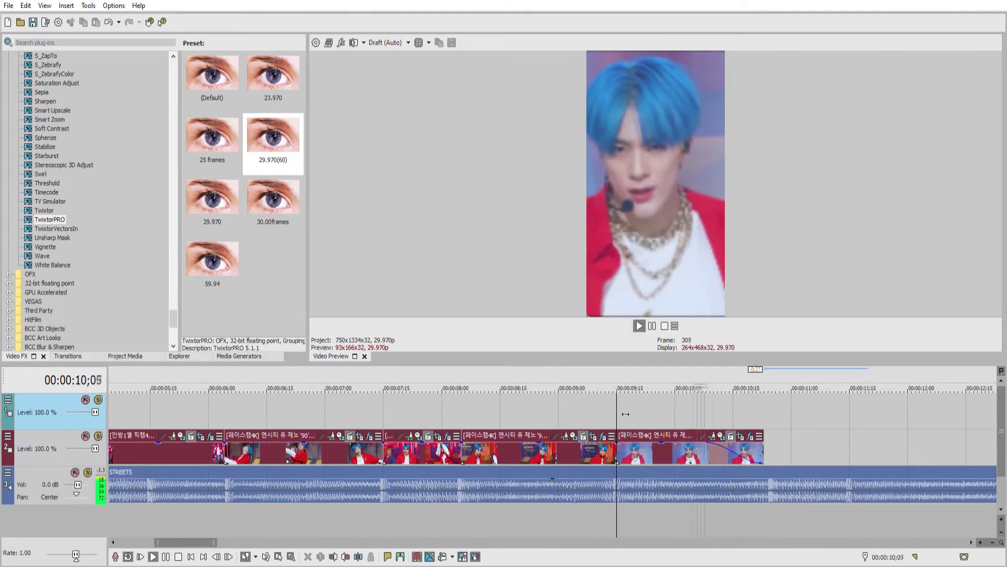
pyautogui.press('space')
# Step: Trim the STREETS audio to end with the video at 00:00:10;23 and select its full length as the loop region
pyautogui.scroll(-2, 620, 411)
pyautogui.moveTo(828, 480); pyautogui.dragTo(522, 480)
pyautogui.doubleClick(377, 482)
pyautogui.click(444, 480)
# Step: Play back the assembled edit to check for mistakes, then select FaceCam subclip 6
pyautogui.press('space')
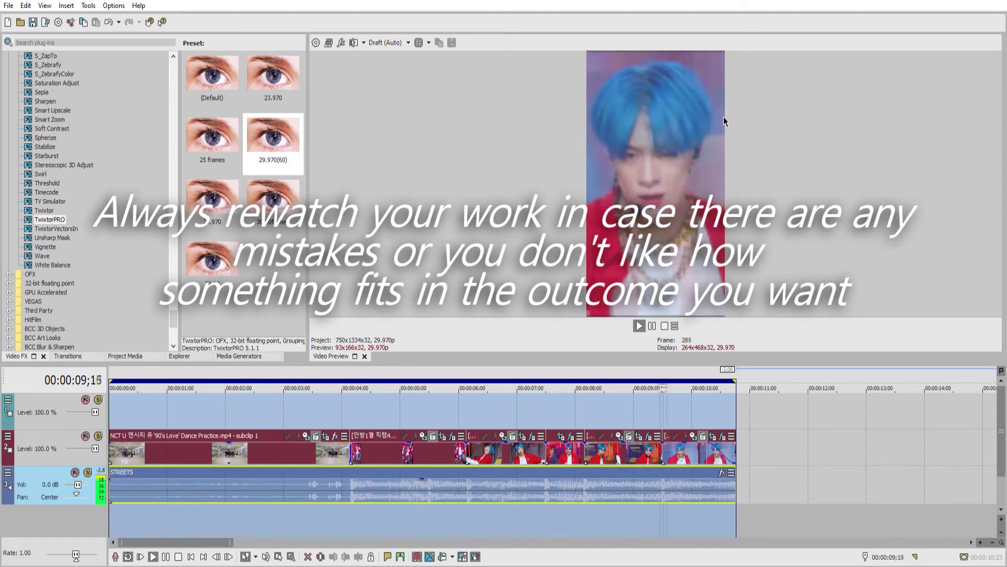
pyautogui.click(338, 398)
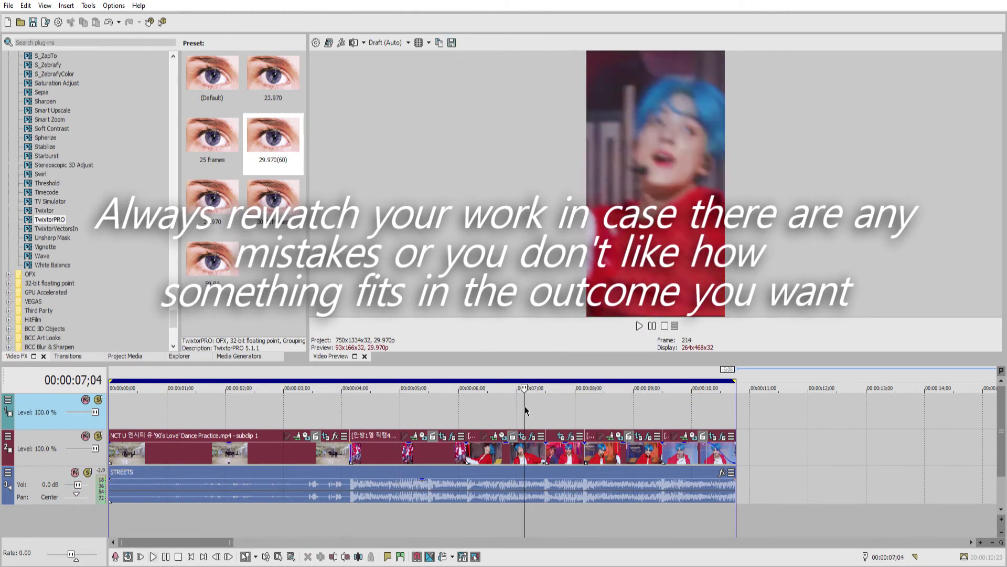
pyautogui.click(584, 444)
pyautogui.click(583, 443)
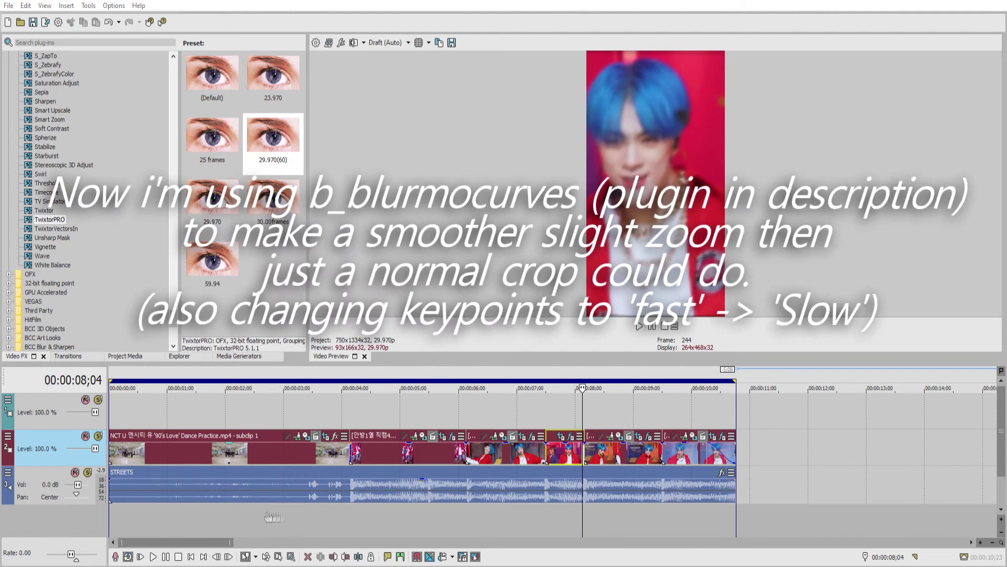
# Step: Replay FaceCam subclip 6 and its joins with the neighbouring clips from about 00:00:07;12
pyautogui.click(535, 388)
pyautogui.press('space')
pyautogui.press('space')
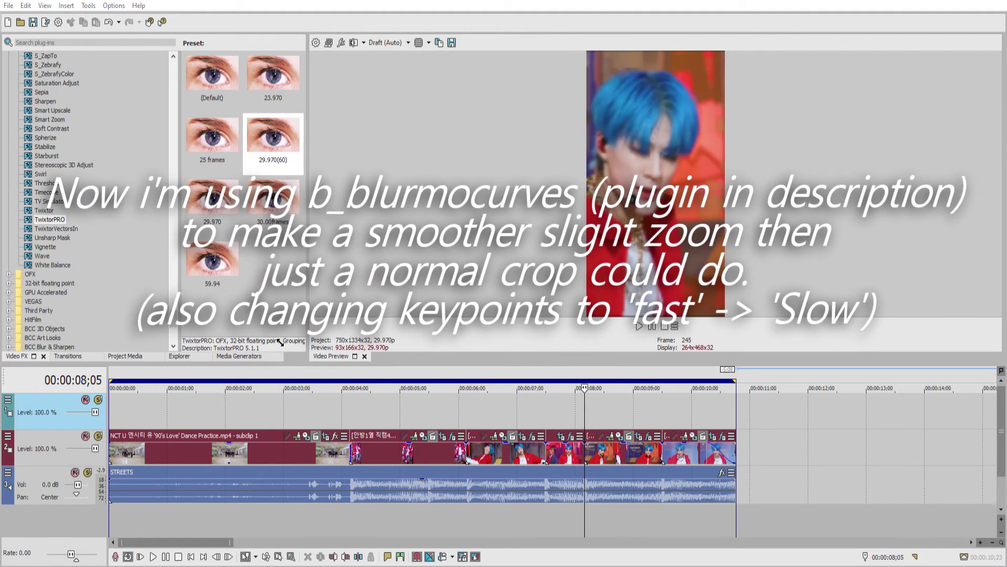
pyautogui.click(540, 406)
pyautogui.press('space')
pyautogui.press('space')
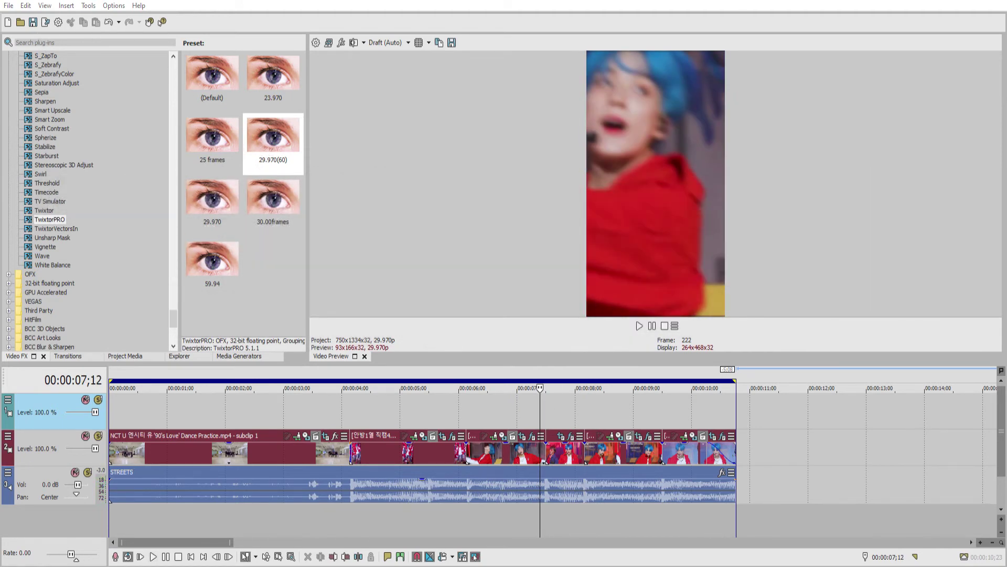
pyautogui.press('space')
pyautogui.press('space')
pyautogui.press('space')
pyautogui.press('space')
# Step: Apply the default S_BlurMoCurves effect to FaceCam subclip 6, with Z Dist 0.850 and Center 0.37, 0.63 at the end keyframe
pyautogui.moveTo(173, 317); pyautogui.dragTo(178, 178)
pyautogui.click(55, 246)
pyautogui.moveTo(212, 79); pyautogui.dragTo(608, 452)
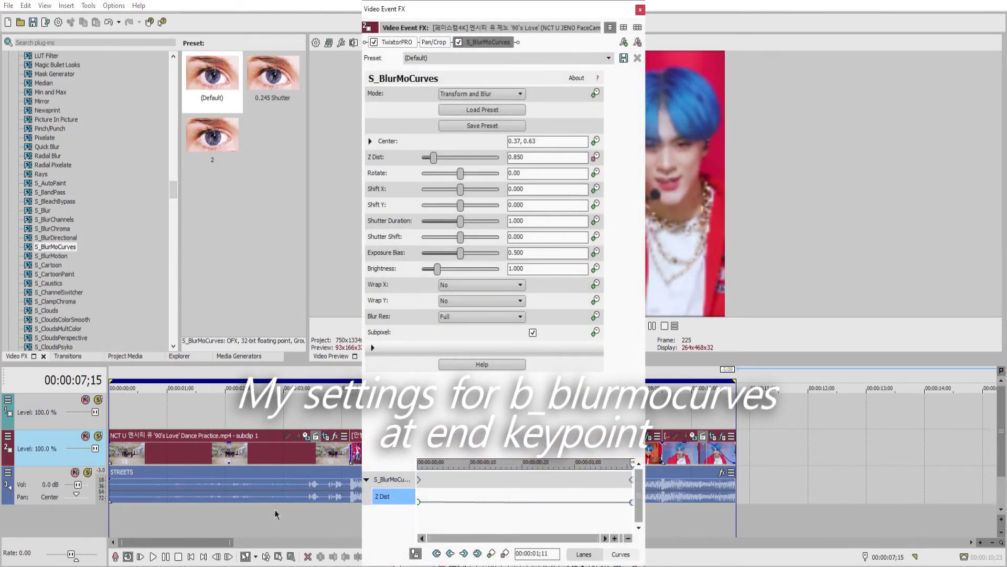
# Step: Play back the S_BlurMoCurves zoom on FaceCam subclip 6 and its cut into subclip 3
pyautogui.press('space')
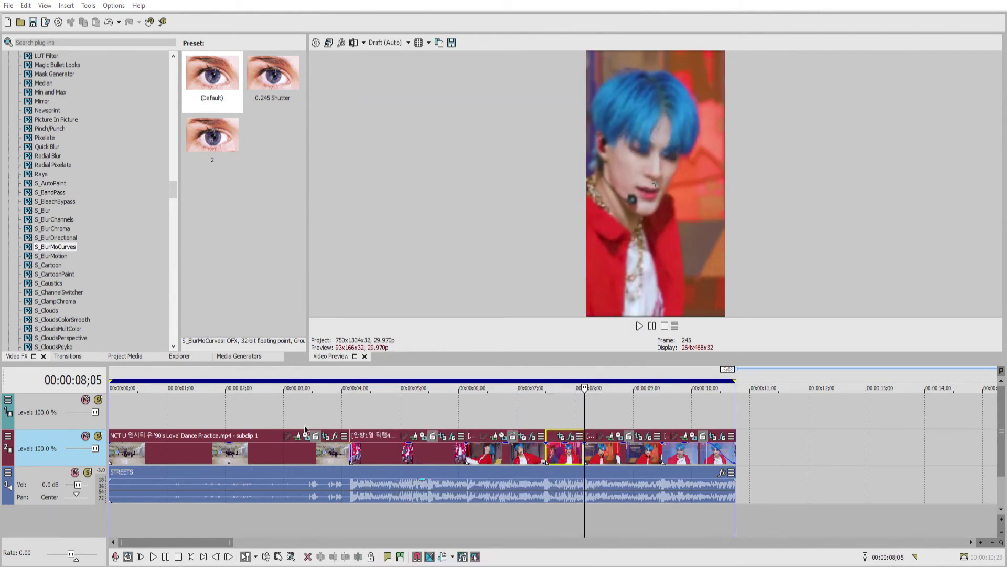
pyautogui.click(531, 405)
pyautogui.press('space')
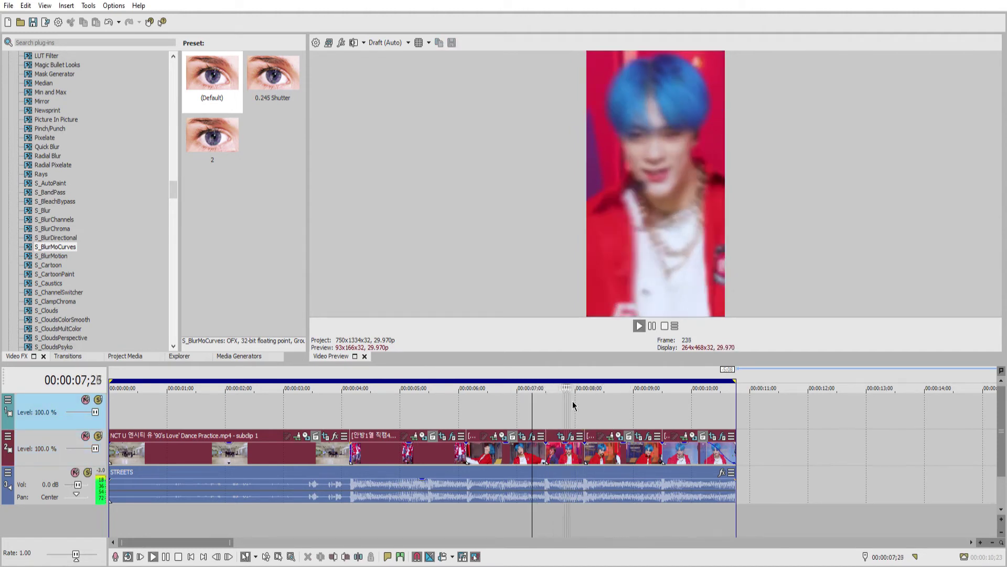
pyautogui.press('space')
pyautogui.click(546, 409)
pyautogui.press('space')
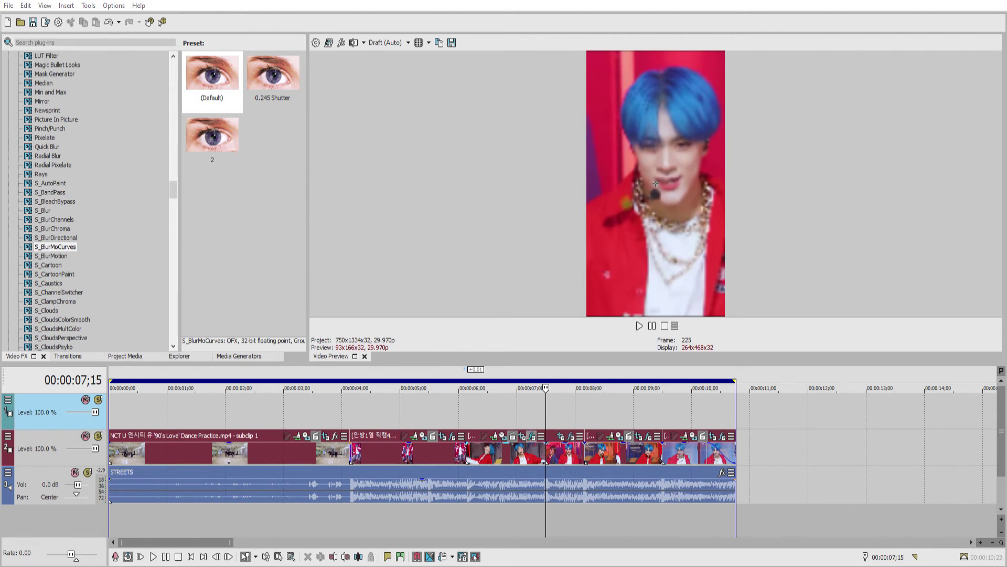
pyautogui.moveTo(212, 78); pyautogui.dragTo(177, 31)
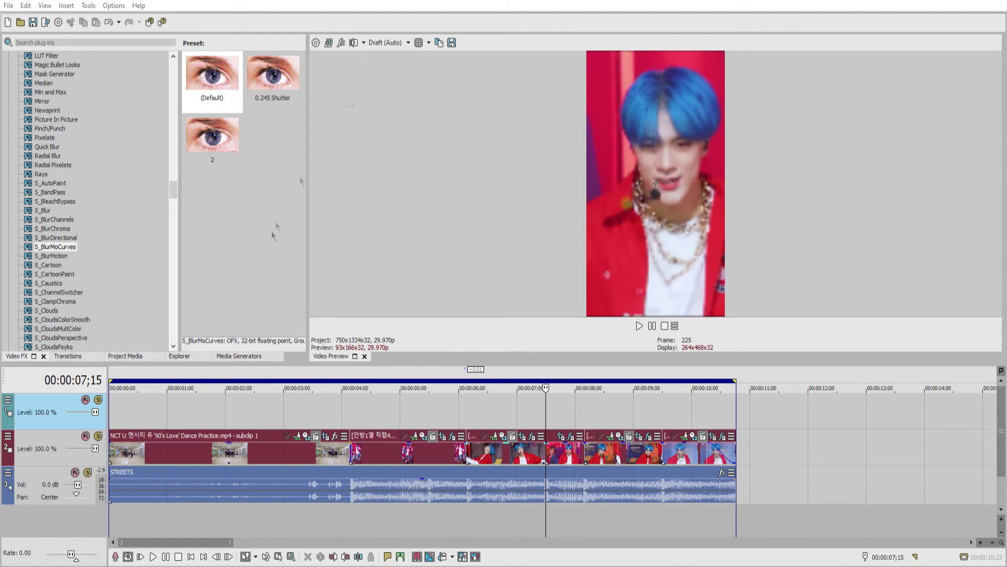
pyautogui.press('space')
pyautogui.press('space')
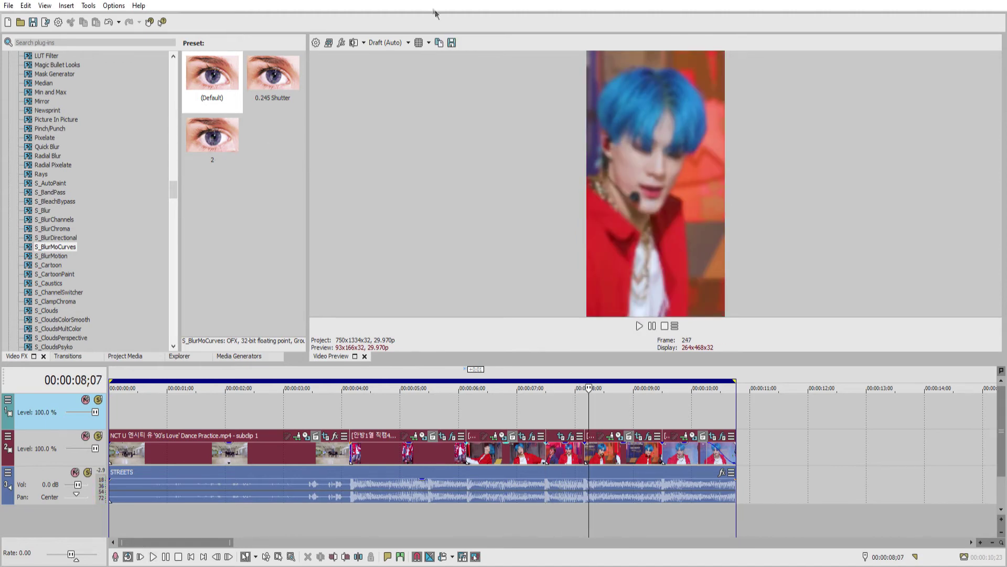
# Step: Select FaceCam subclip 1 and replay it from its start to check its movement and joins
pyautogui.click(469, 448)
pyautogui.press('space')
pyautogui.press('space')
pyautogui.press('space')
pyautogui.press('space')
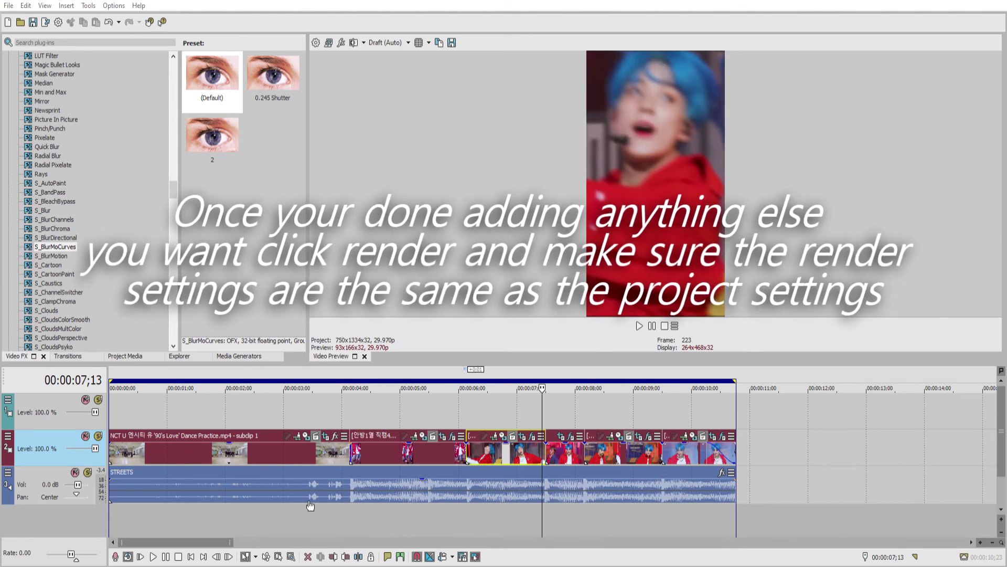
pyautogui.click(463, 388)
pyautogui.press('space')
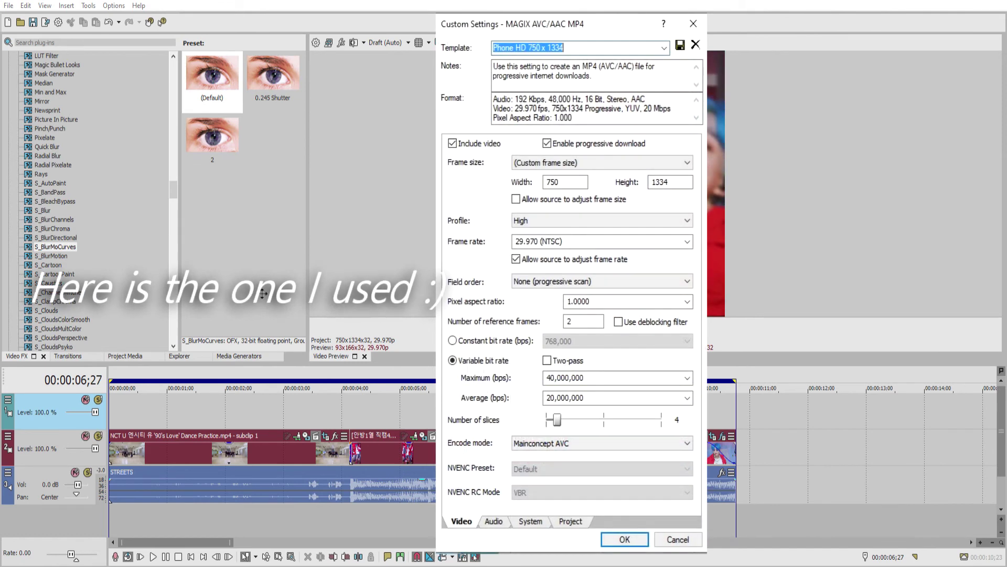
pyautogui.press('space')
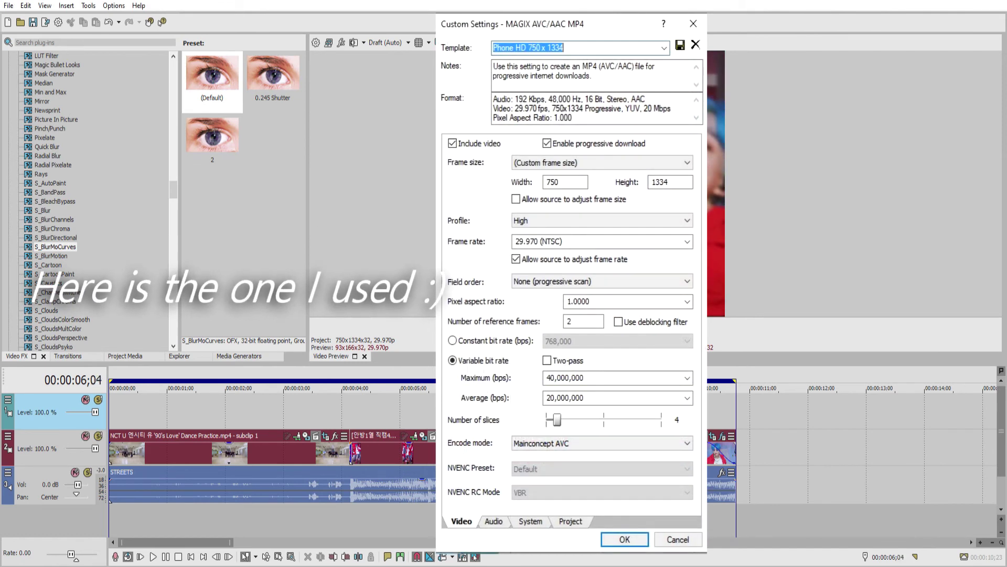
pyautogui.press('space')
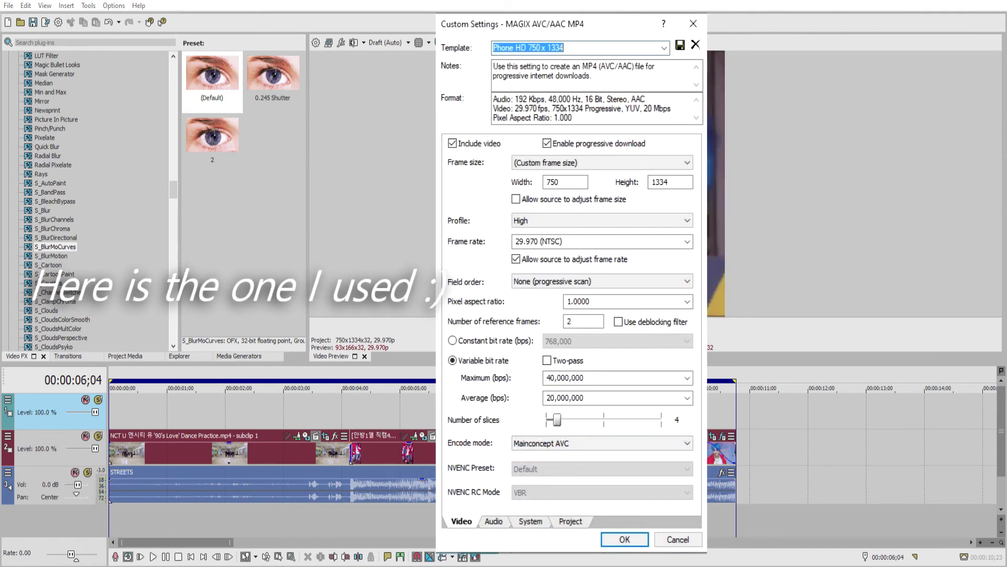
pyautogui.click(537, 388)
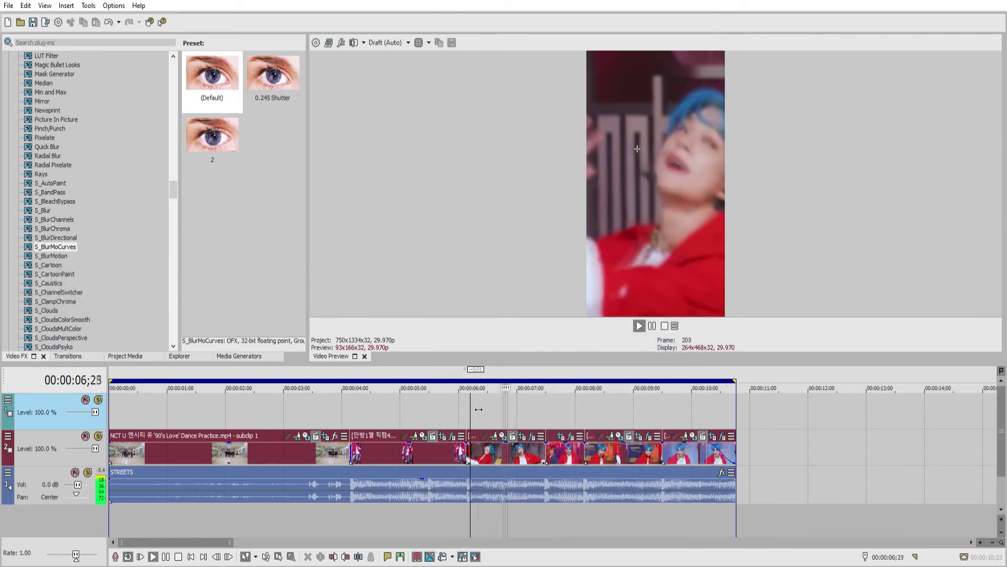
pyautogui.press('space')
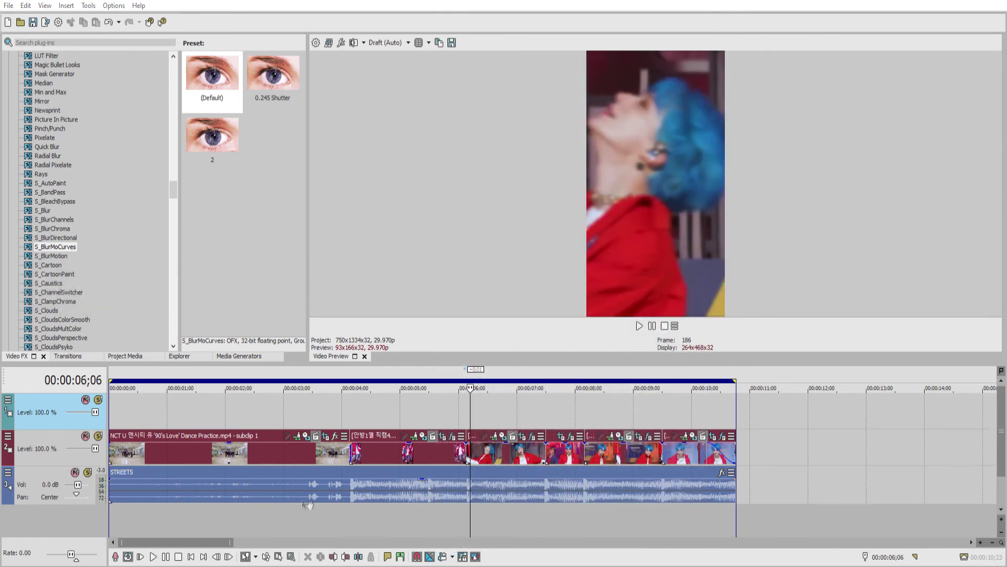
pyautogui.press('space')
pyautogui.press('space')
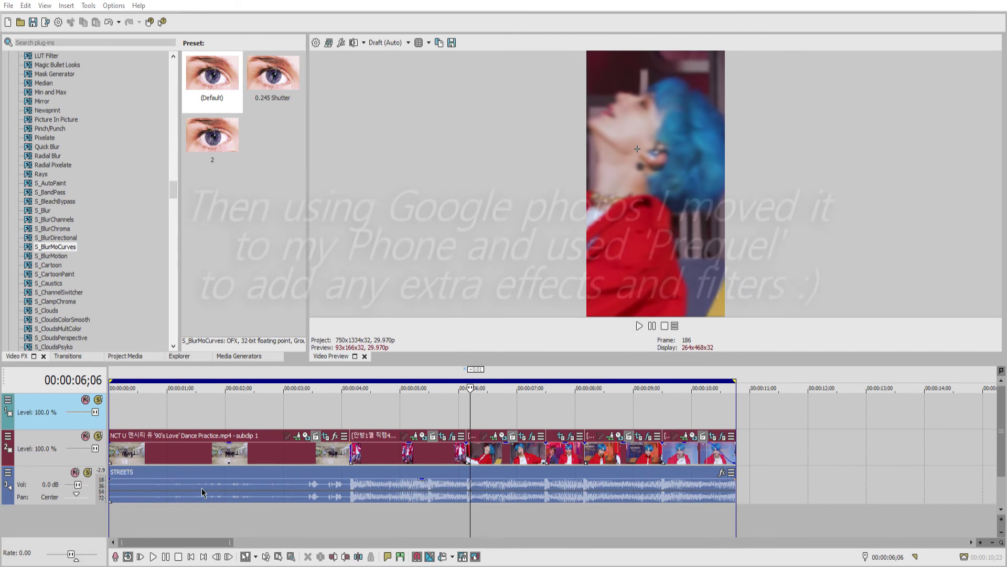
# Step: Play back the transition from the fancam clip into FaceCam subclip 1, starting at 00:00:05;12
pyautogui.press('Left')
pyautogui.press('Left')
pyautogui.press('space')
pyautogui.click(424, 404)
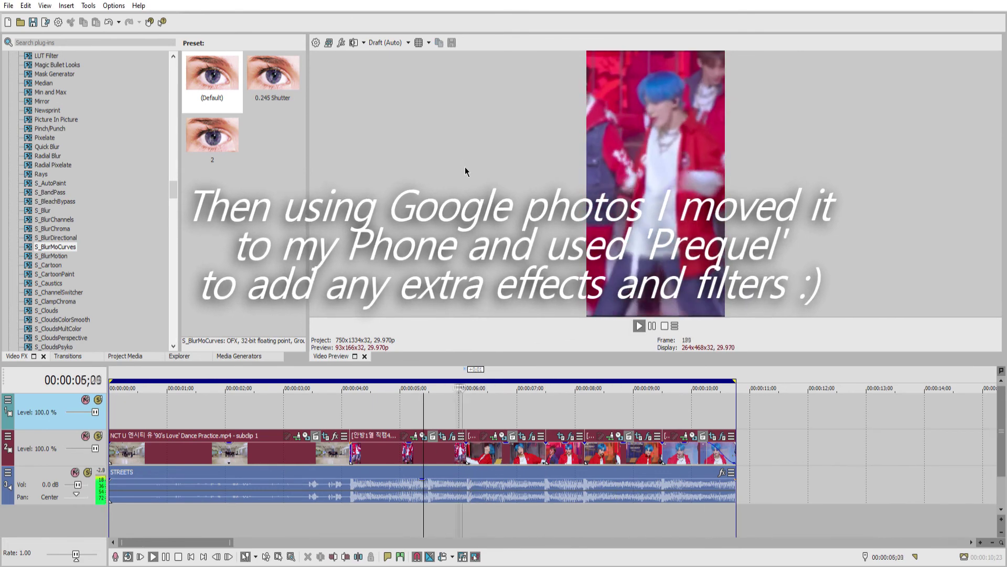
pyautogui.press('space')
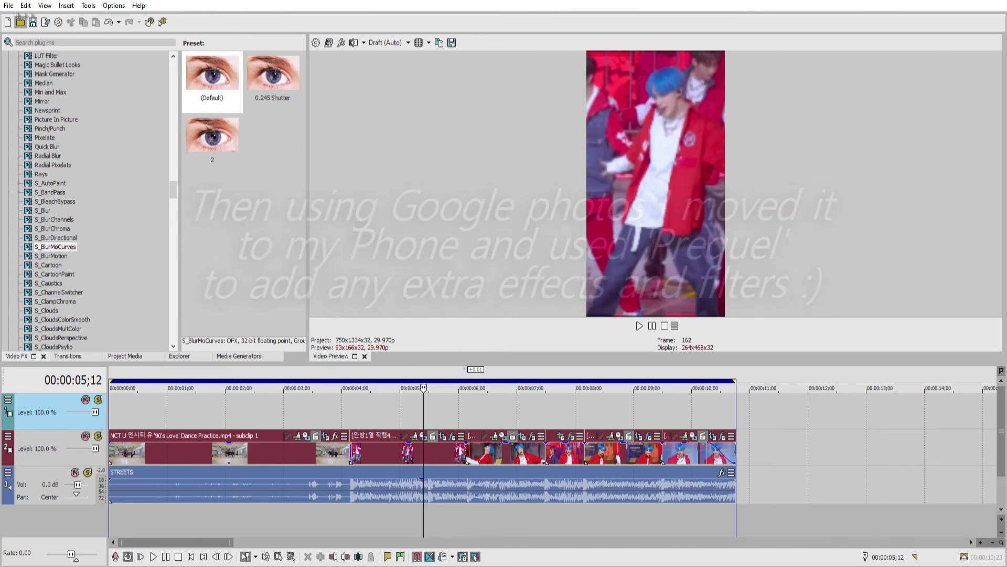